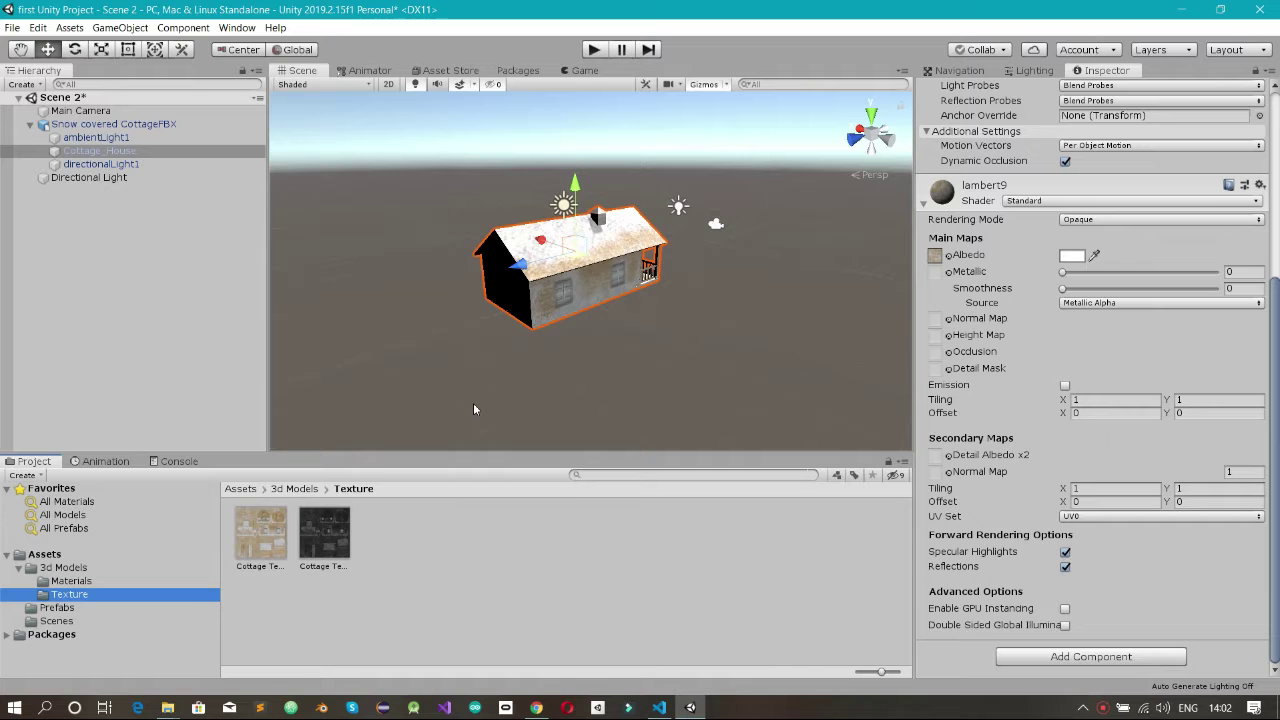
# Step: Switch to the browser and look over the Free3D results for white house models
pyautogui.keyDown('alt'); pyautogui.moveTo(545, 276); pyautogui.dragTo(711, 251); pyautogui.keyUp('alt')
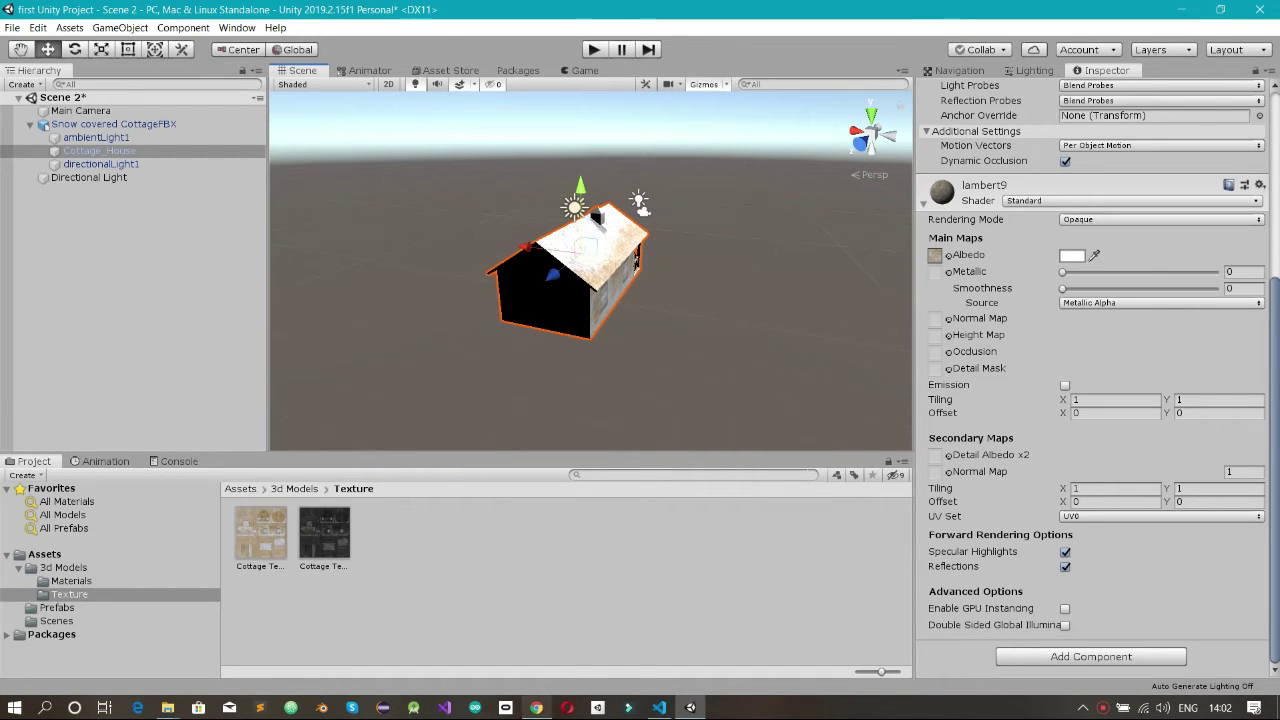
pyautogui.click(536, 707)
pyautogui.click(688, 12)
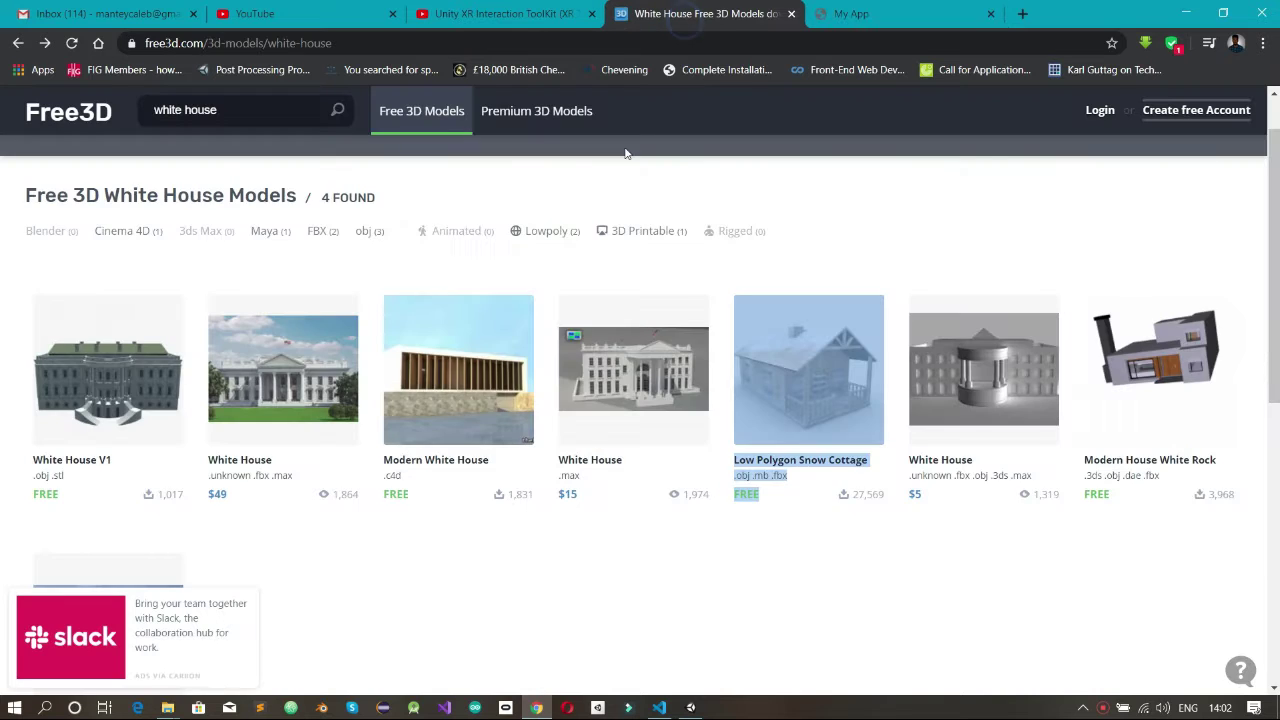
pyautogui.scroll(-2, 500, 420)
pyautogui.scroll(3, 500, 420)
pyautogui.click(600, 619)
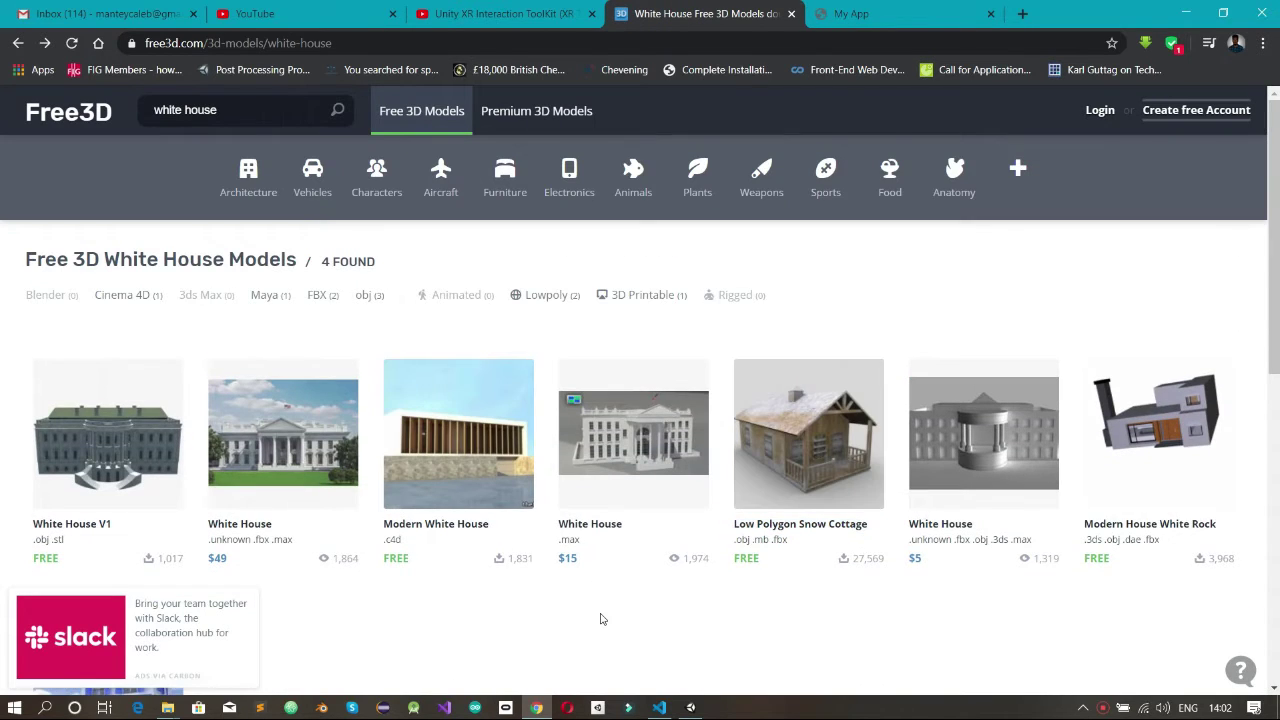
pyautogui.scroll(-2, 600, 619)
pyautogui.scroll(1, 600, 616)
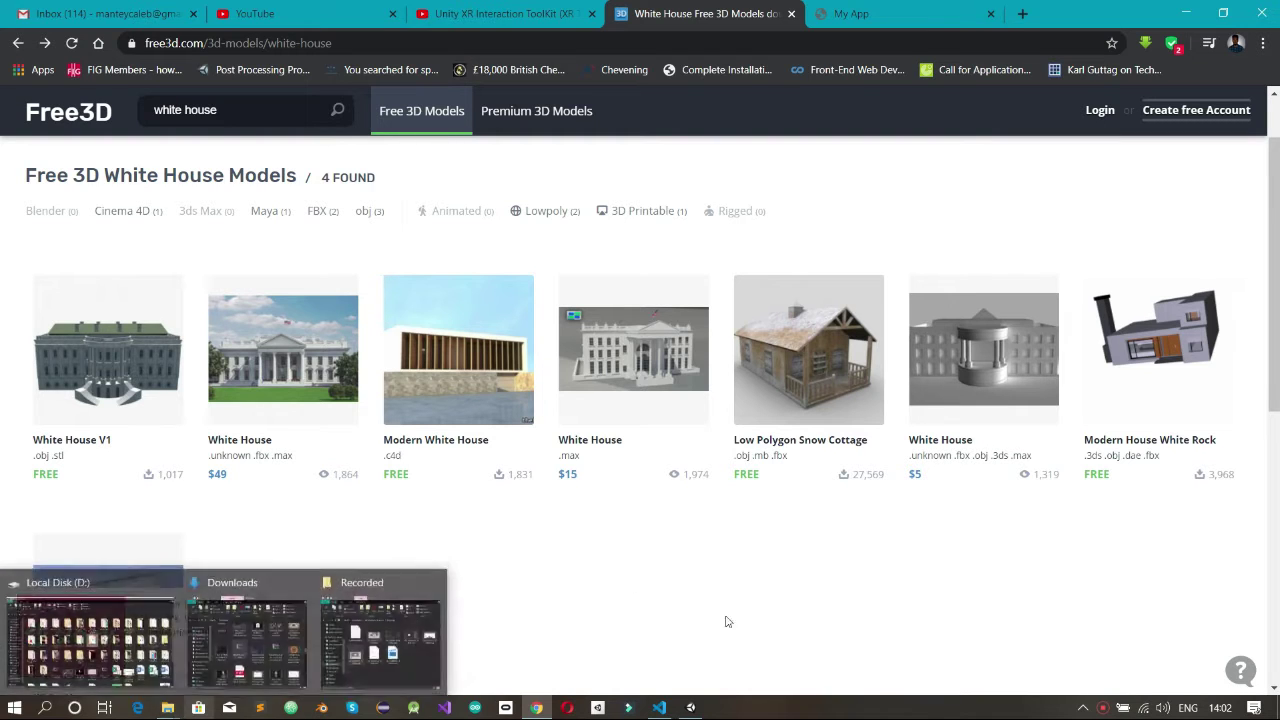
pyautogui.moveTo(690, 707)
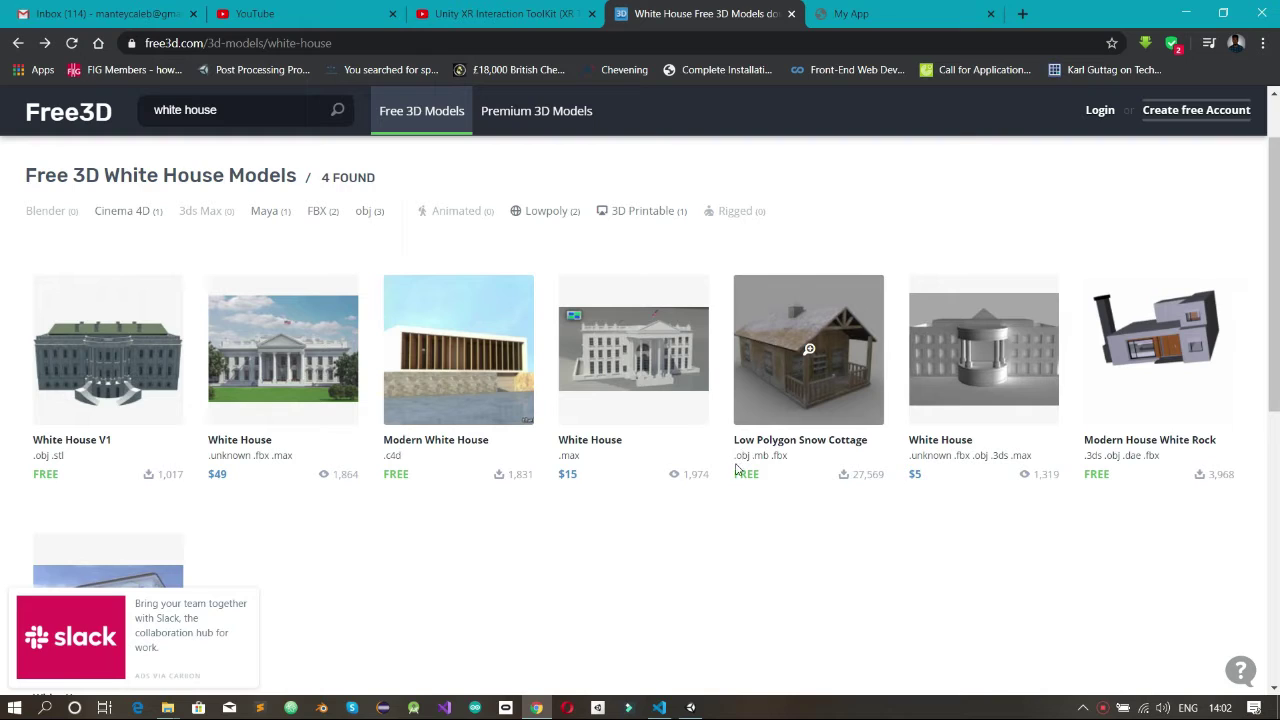
# Step: Highlight the .fbx format listed under the Low Polygon Snow Cottage and look over the remaining results
pyautogui.moveTo(736, 456)
pyautogui.mouseDown()
pyautogui.moveTo(791, 460)
pyautogui.moveTo(742, 456)
pyautogui.moveTo(753, 456)
pyautogui.mouseUp()
pyautogui.tripleClick(775, 456)
pyautogui.doubleClick(775, 456)
pyautogui.click(798, 491)
pyautogui.moveTo(734, 458); pyautogui.dragTo(785, 459)
pyautogui.scroll(-2, 786, 460)
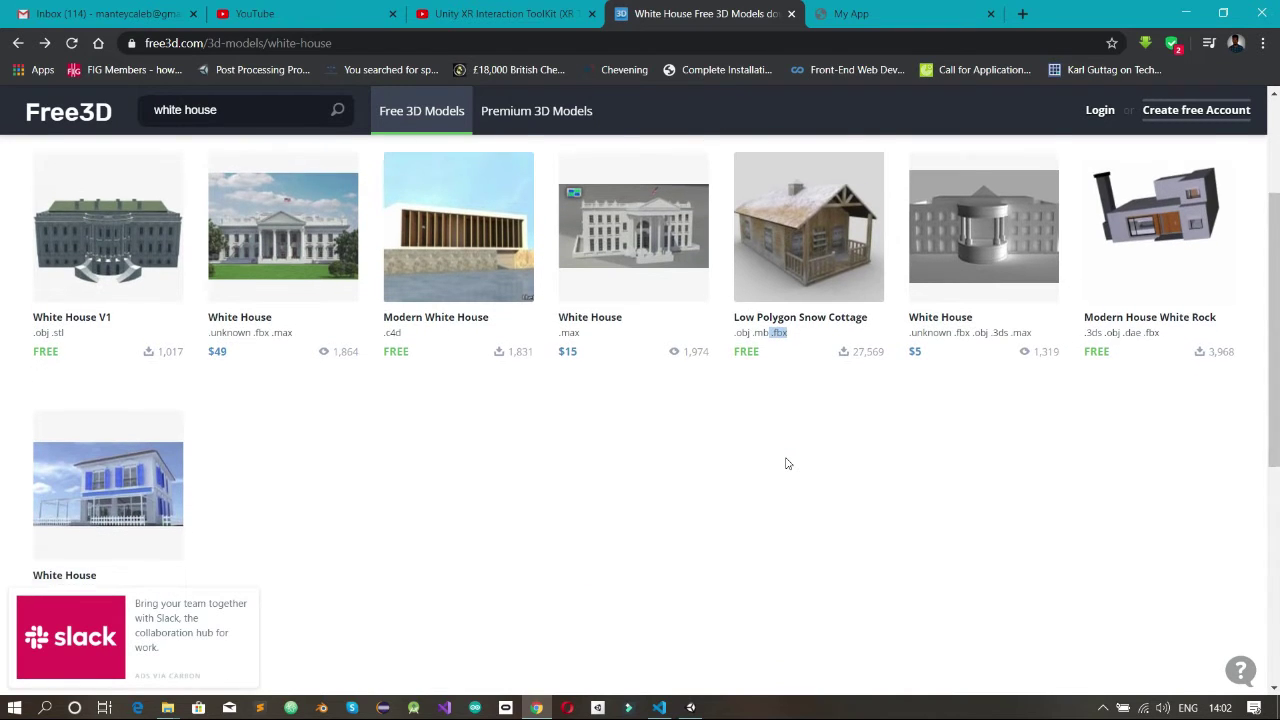
pyautogui.scroll(-2, 786, 463)
pyautogui.scroll(5, 786, 463)
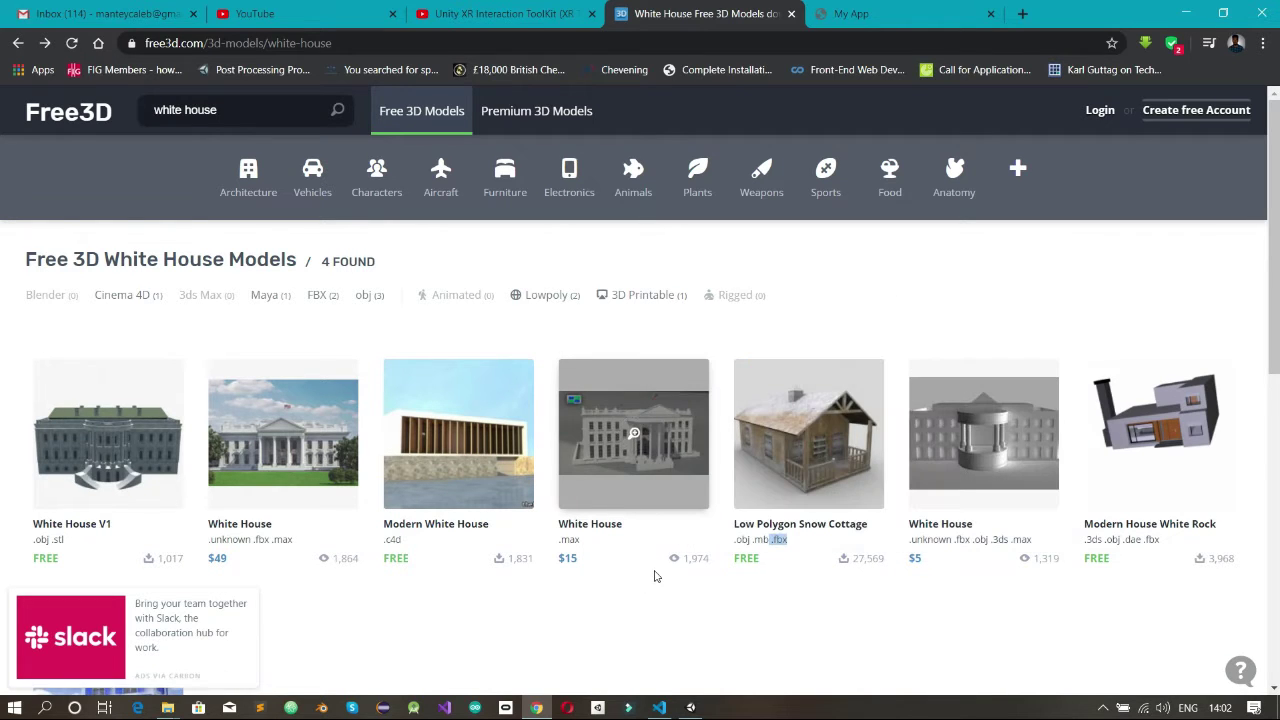
# Step: Switch back to Unity and view the contents of the Materials and 3d Models project folders
pyautogui.click(693, 708)
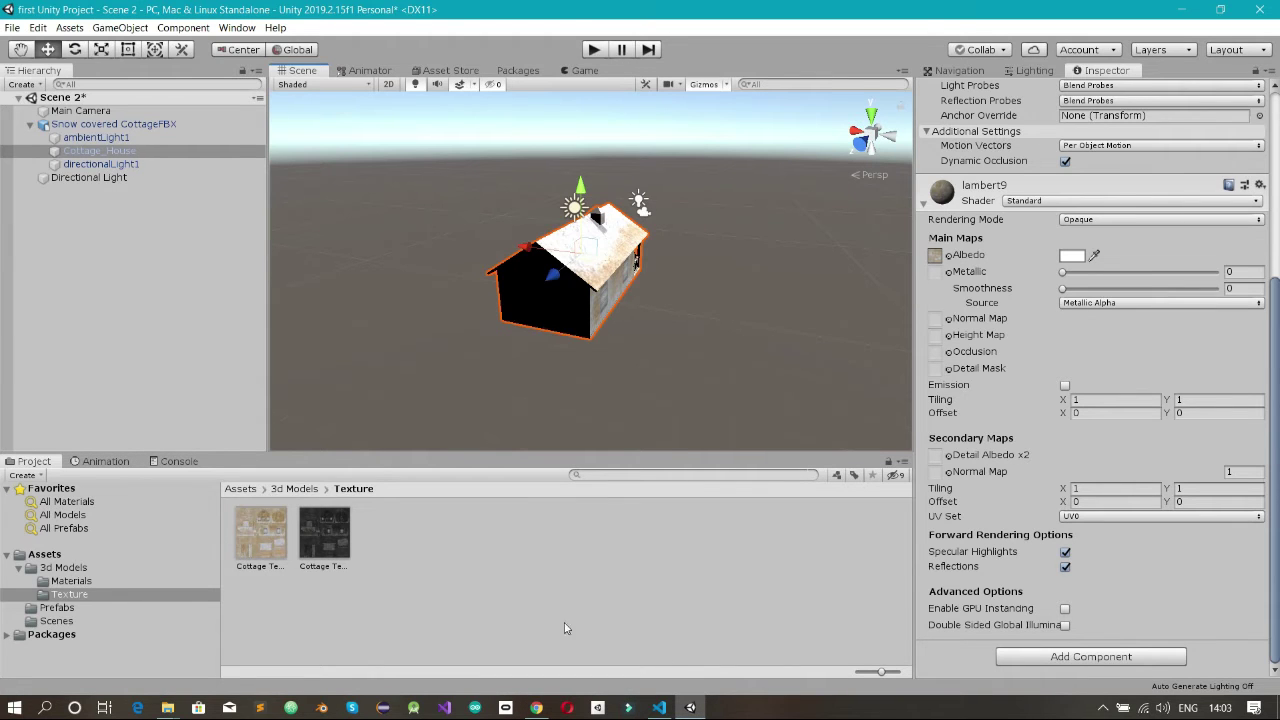
pyautogui.click(88, 582)
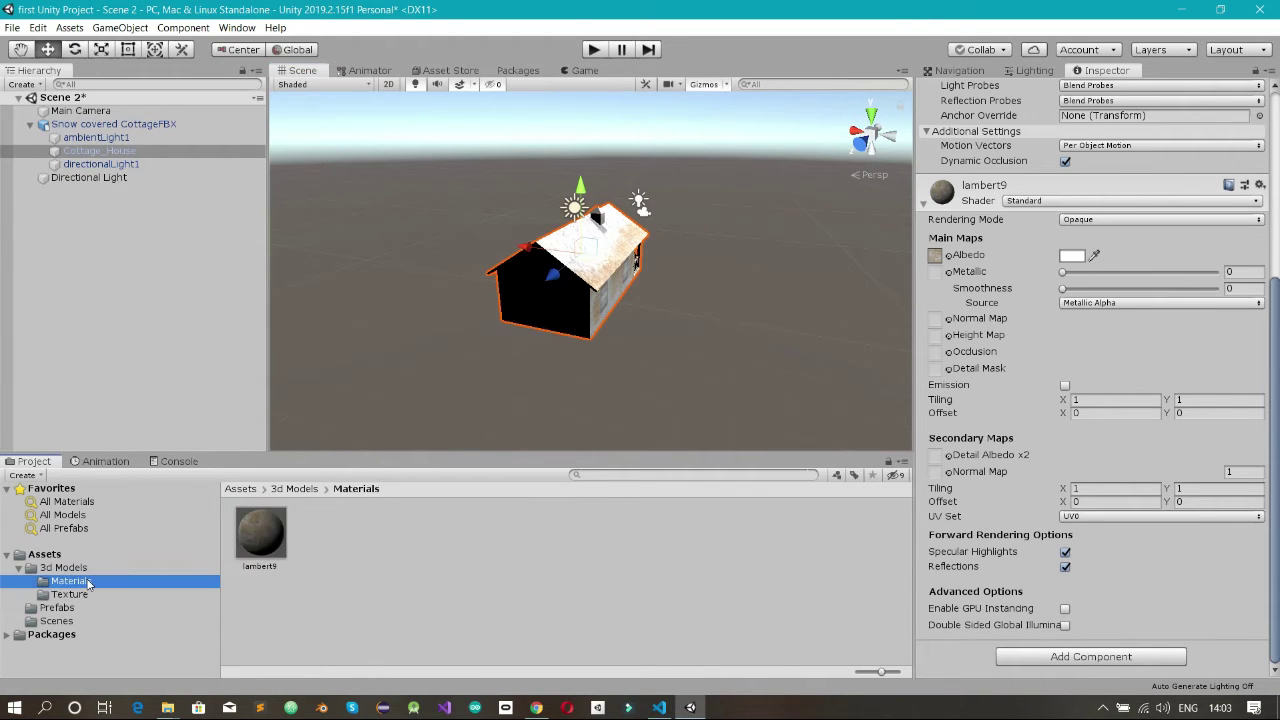
pyautogui.click(60, 568)
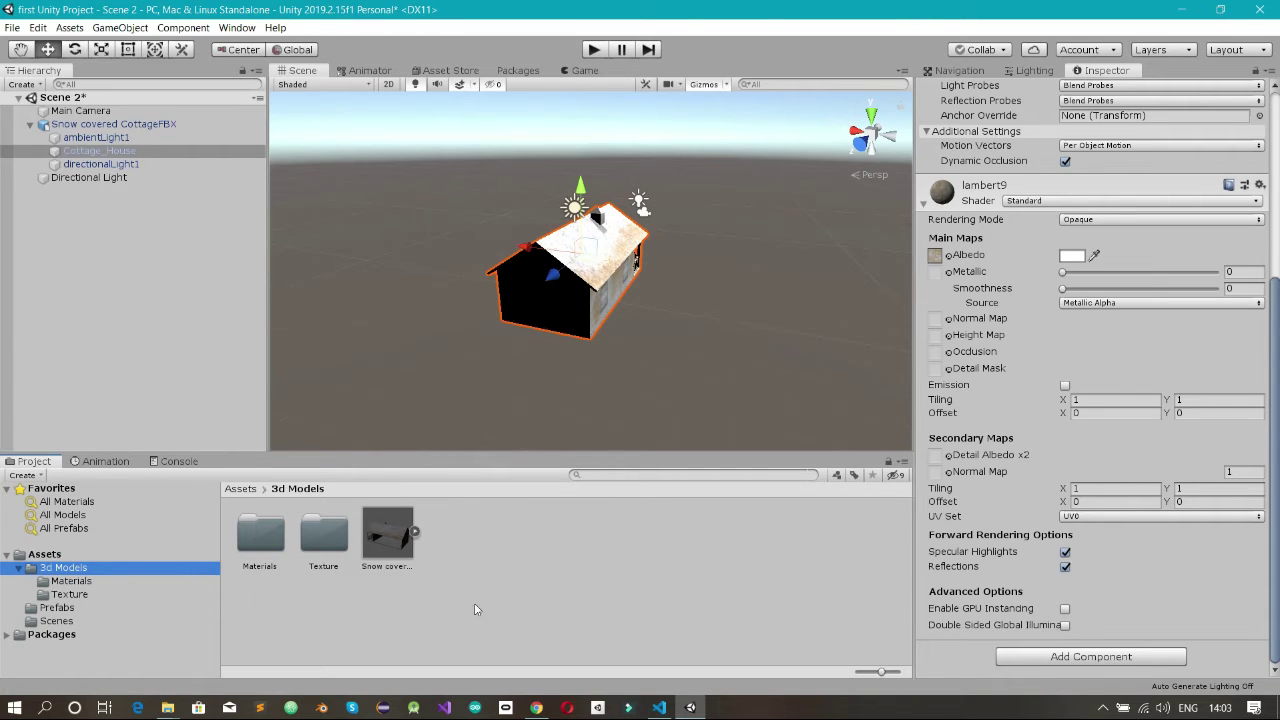
pyautogui.click(498, 590)
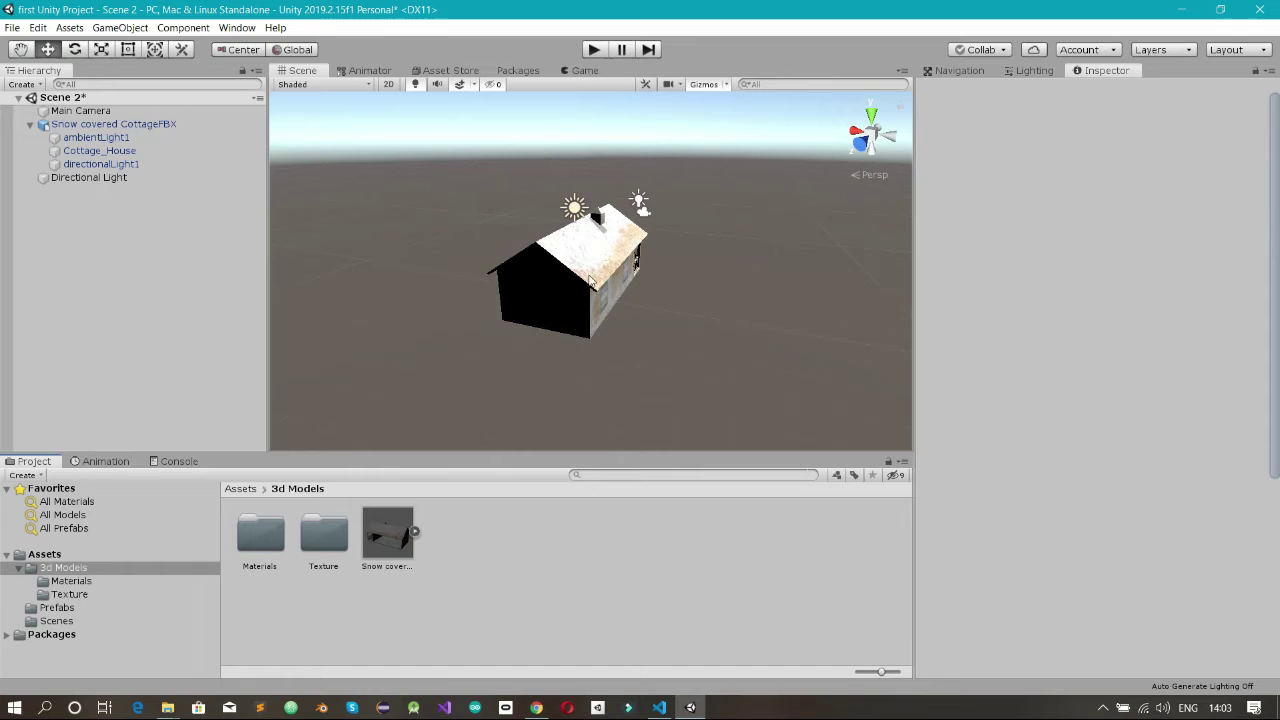
# Step: Examine the textured walls, windows and roof of the snow-covered cottage in the scene from several angles and distances
pyautogui.click(590, 282)
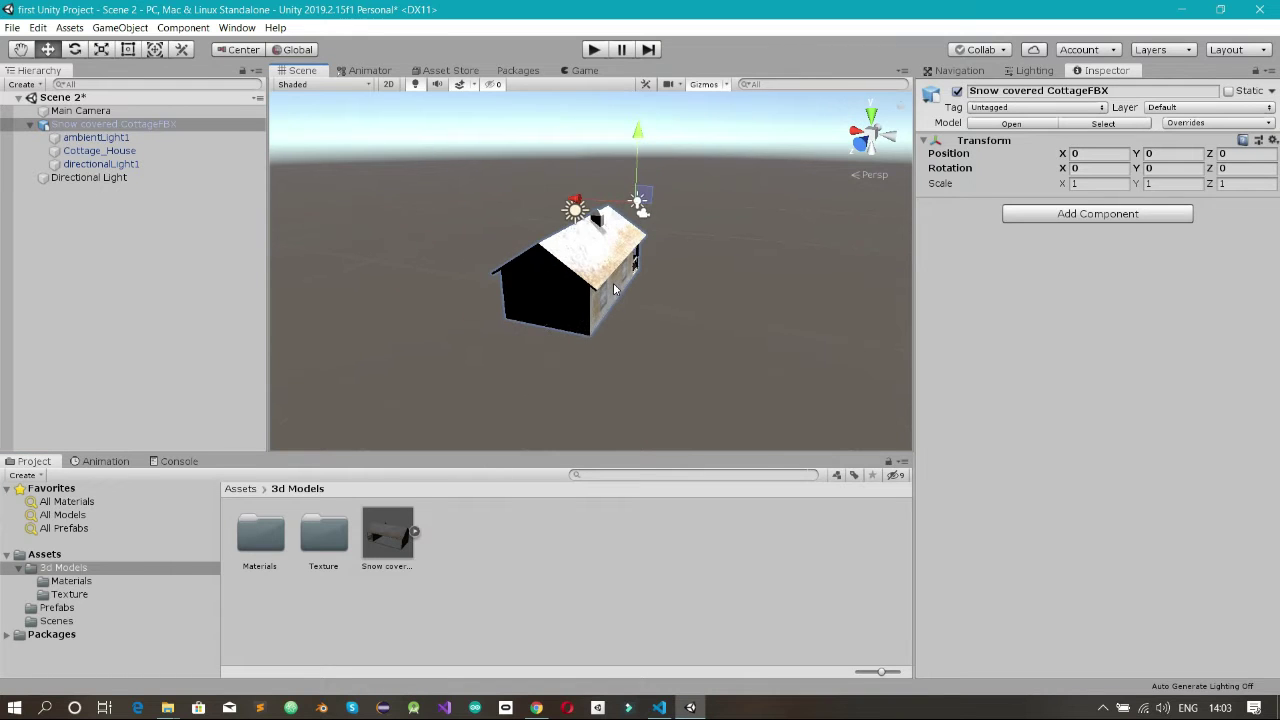
pyautogui.moveTo(614, 287); pyautogui.dragTo(530, 273)
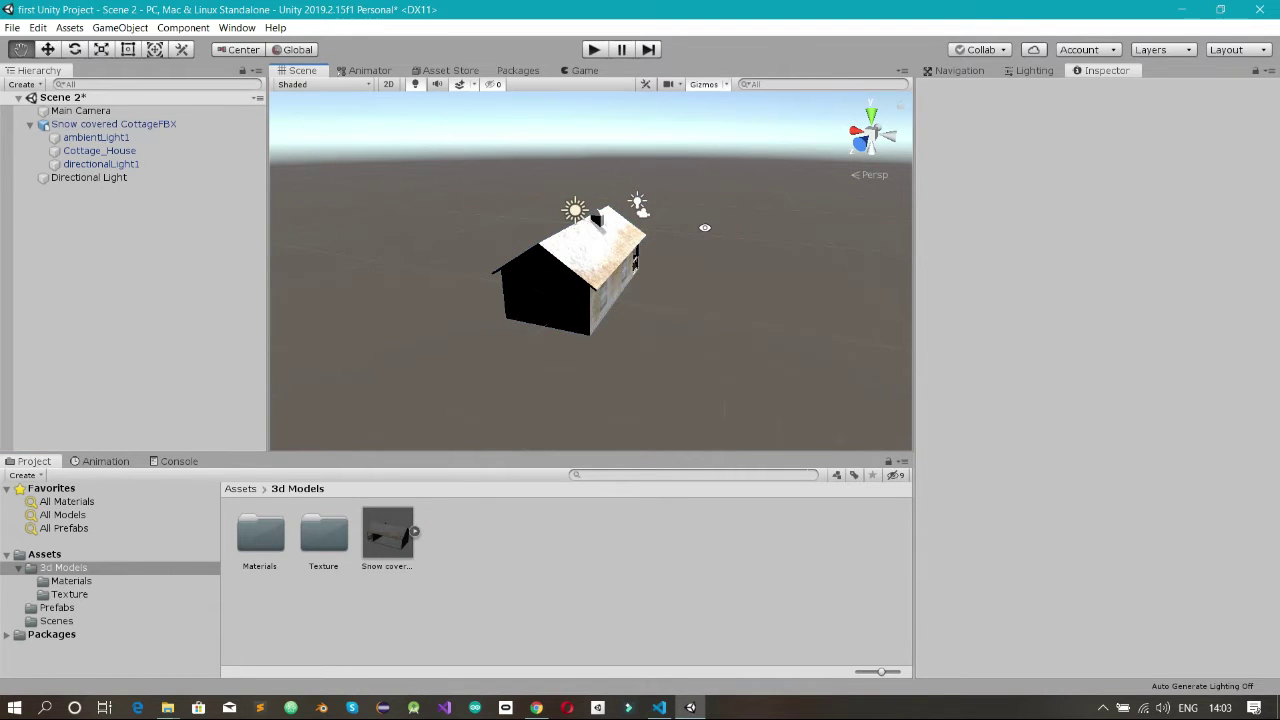
pyautogui.keyDown('alt'); pyautogui.moveTo(706, 229); pyautogui.dragTo(501, 155); pyautogui.keyUp('alt')
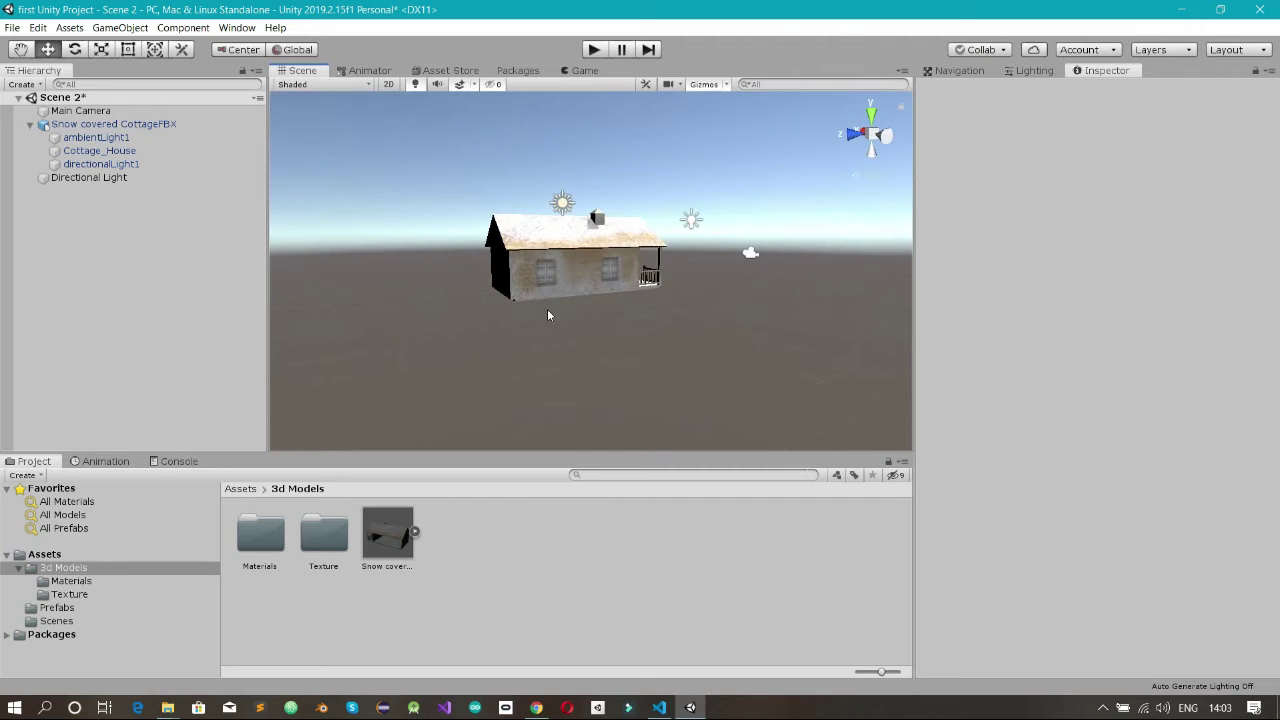
pyautogui.scroll(10, 547, 311)
pyautogui.scroll(-8, 547, 315)
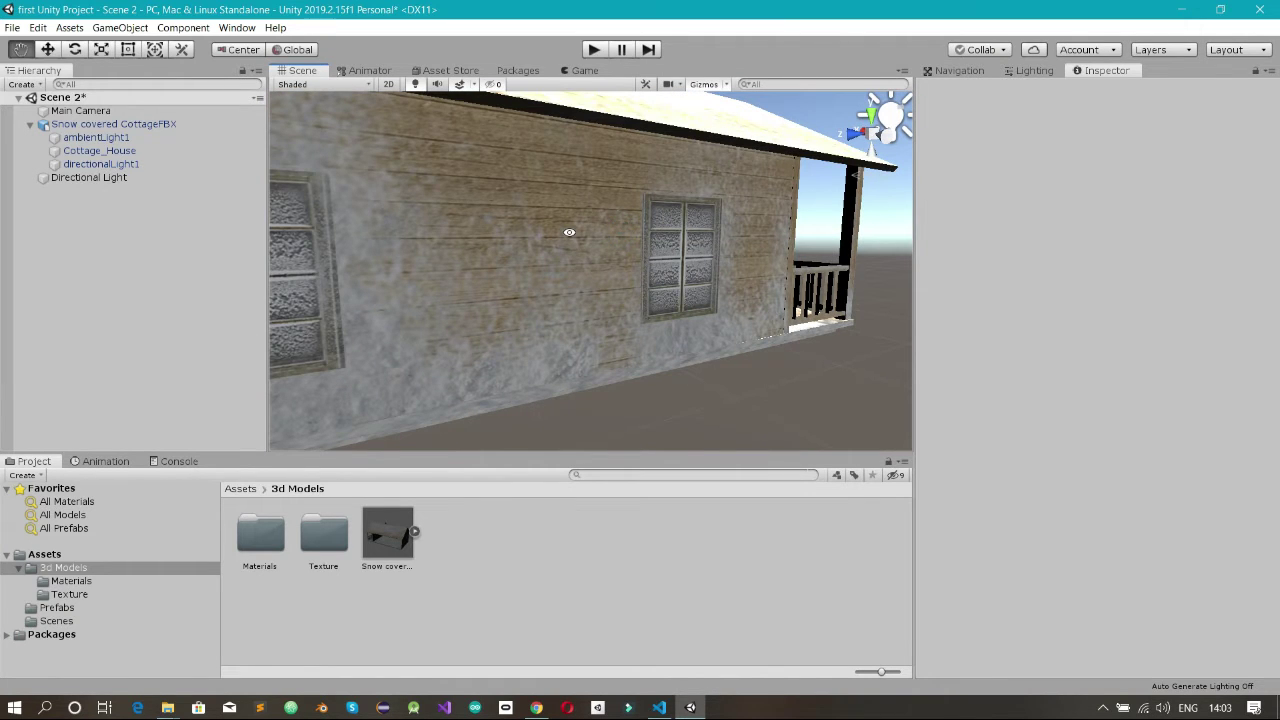
pyautogui.keyDown('alt'); pyautogui.moveTo(571, 237); pyautogui.dragTo(654, 256); pyautogui.keyUp('alt')
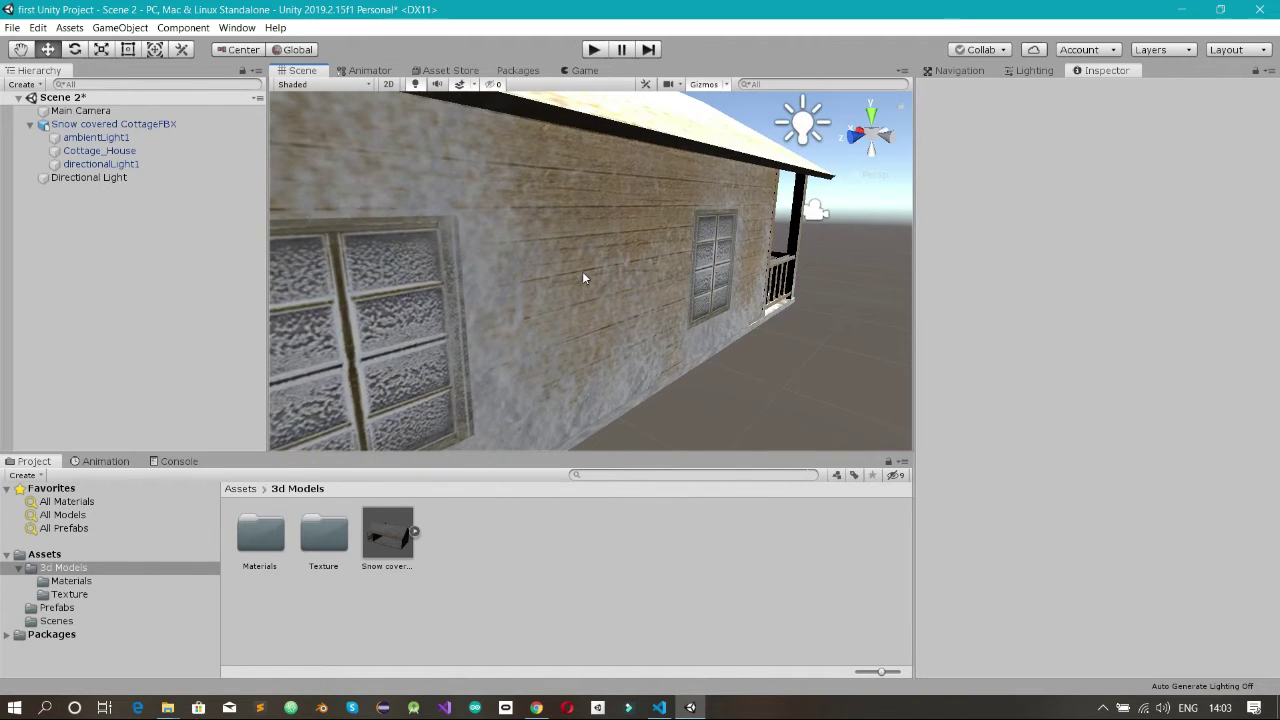
pyautogui.scroll(-4, 583, 277)
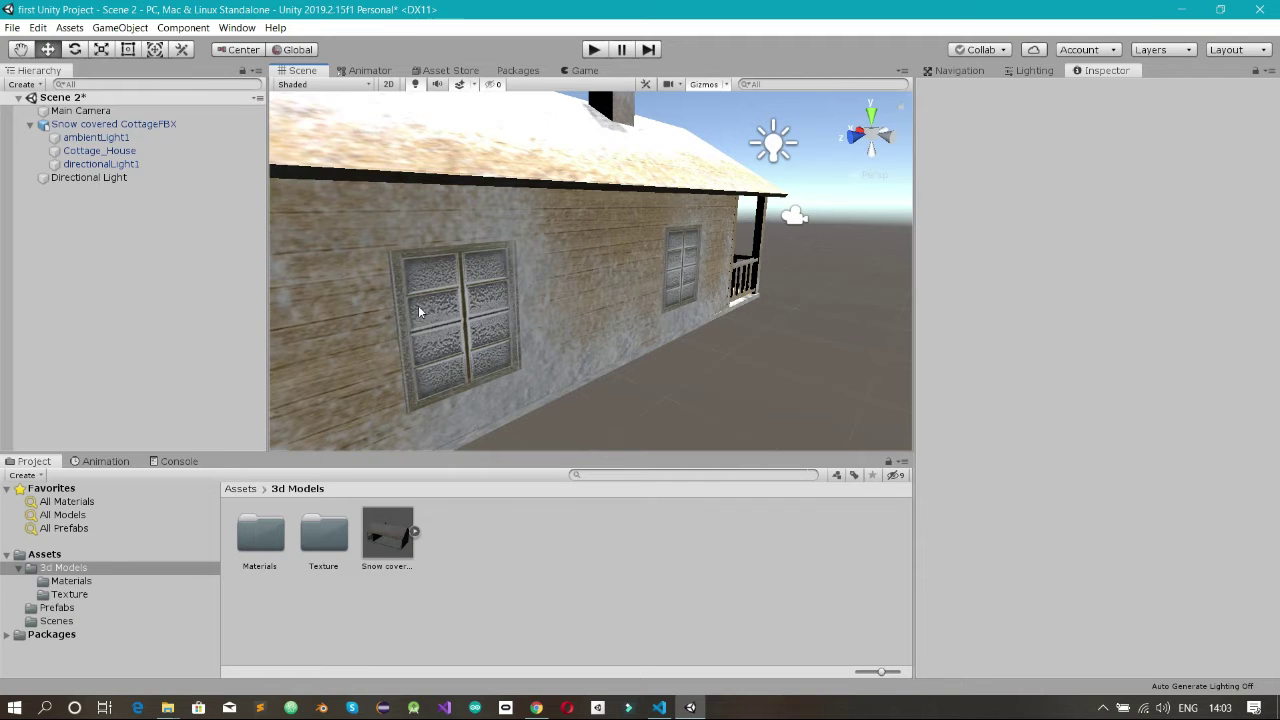
pyautogui.scroll(-10, 497, 317)
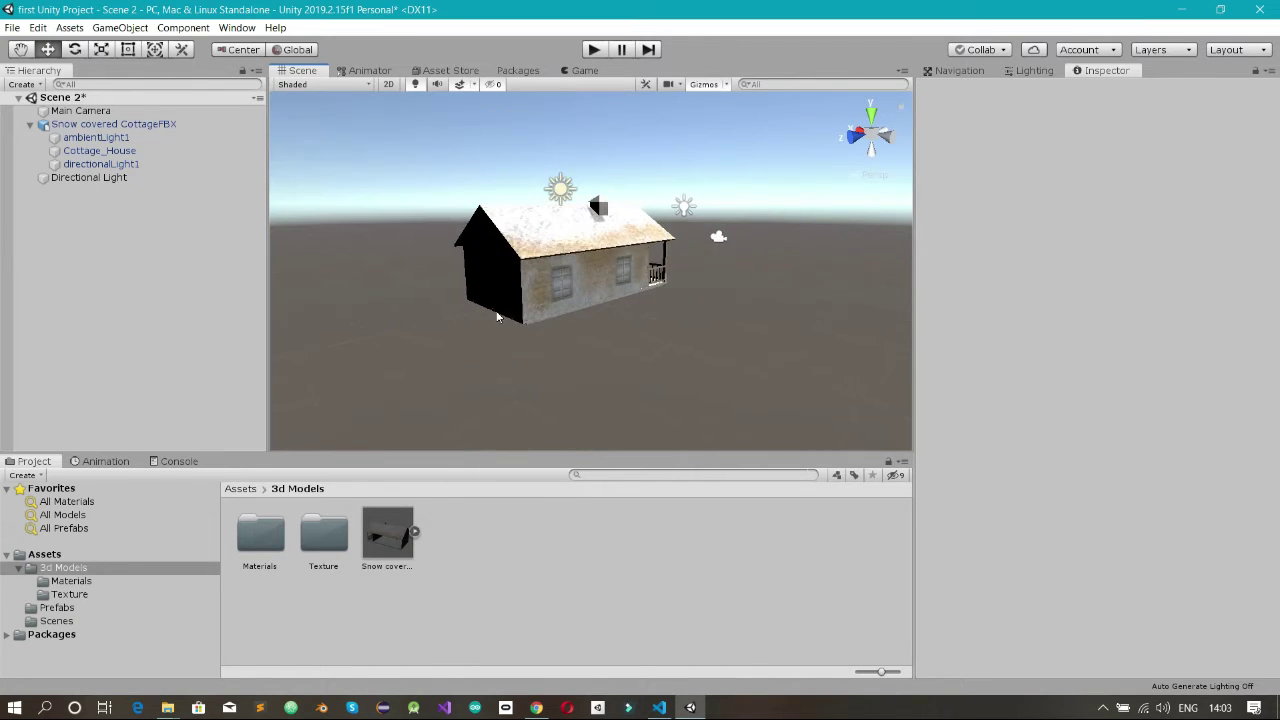
pyautogui.scroll(4, 497, 317)
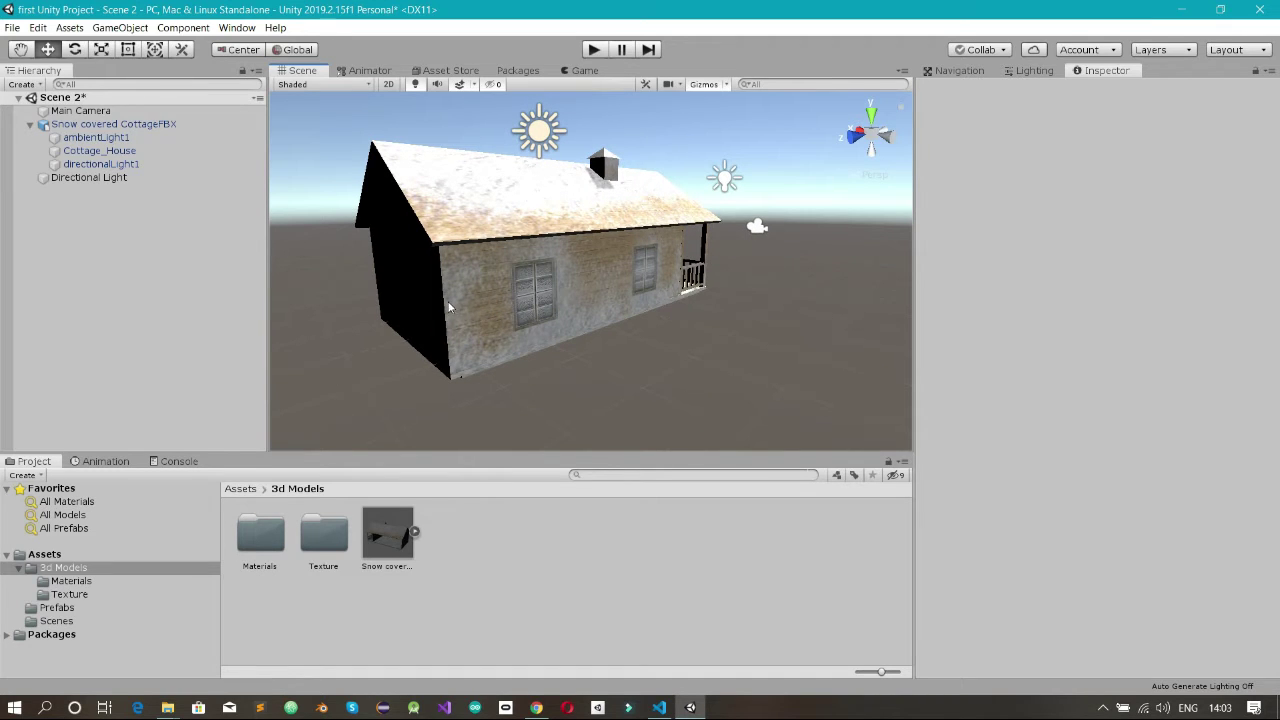
# Step: Inspect the Snow covered CottageFBX object and its children ambientLight1, Cottage_House and directionalLight1
pyautogui.click(99, 150)
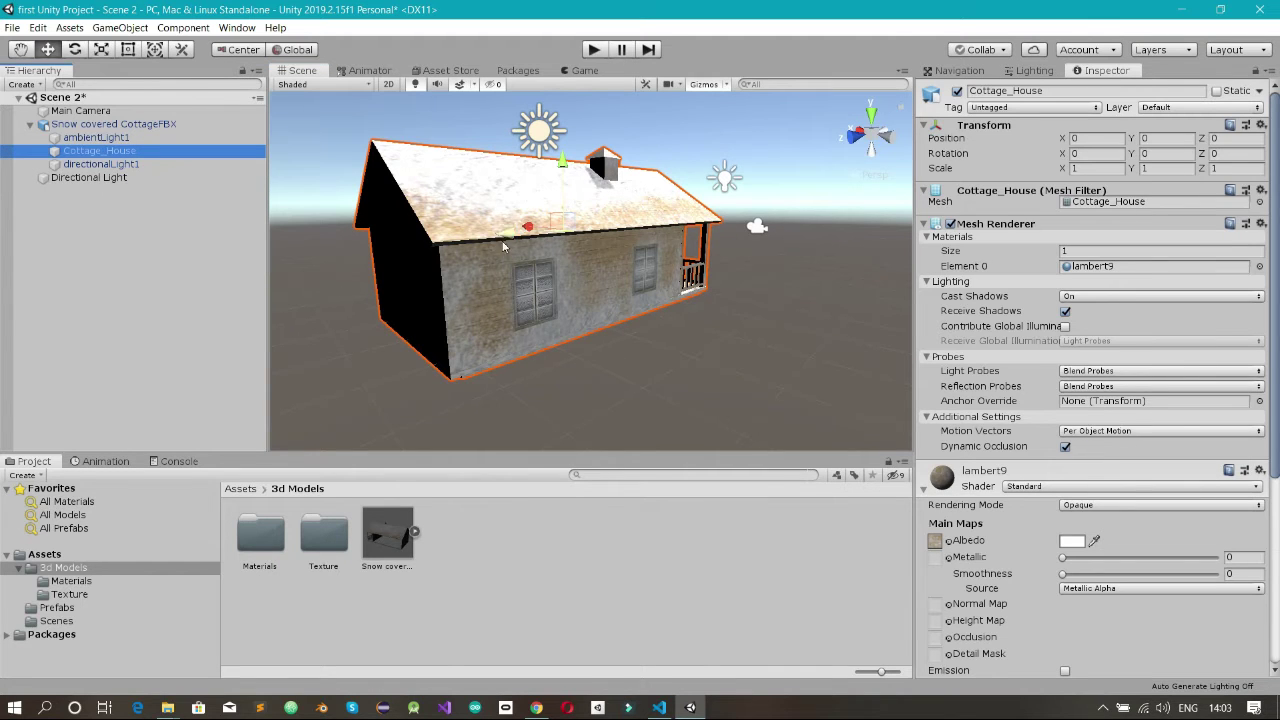
pyautogui.click(171, 121)
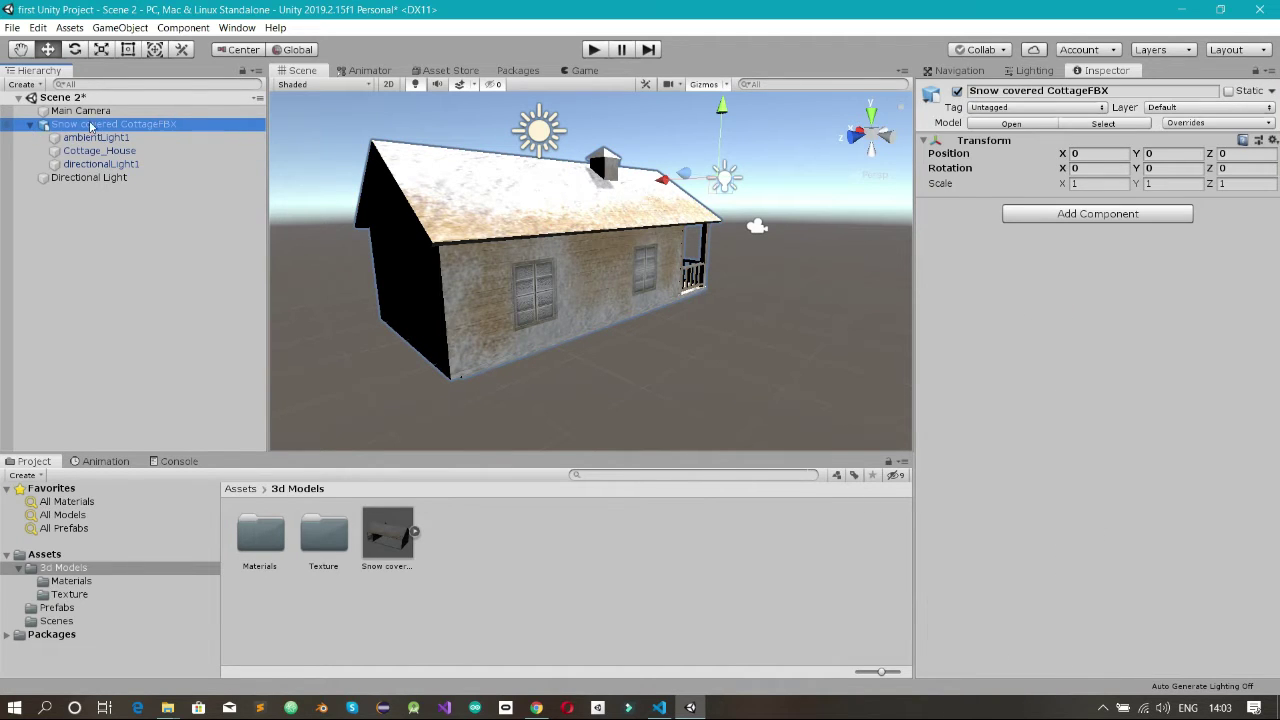
pyautogui.click(31, 128)
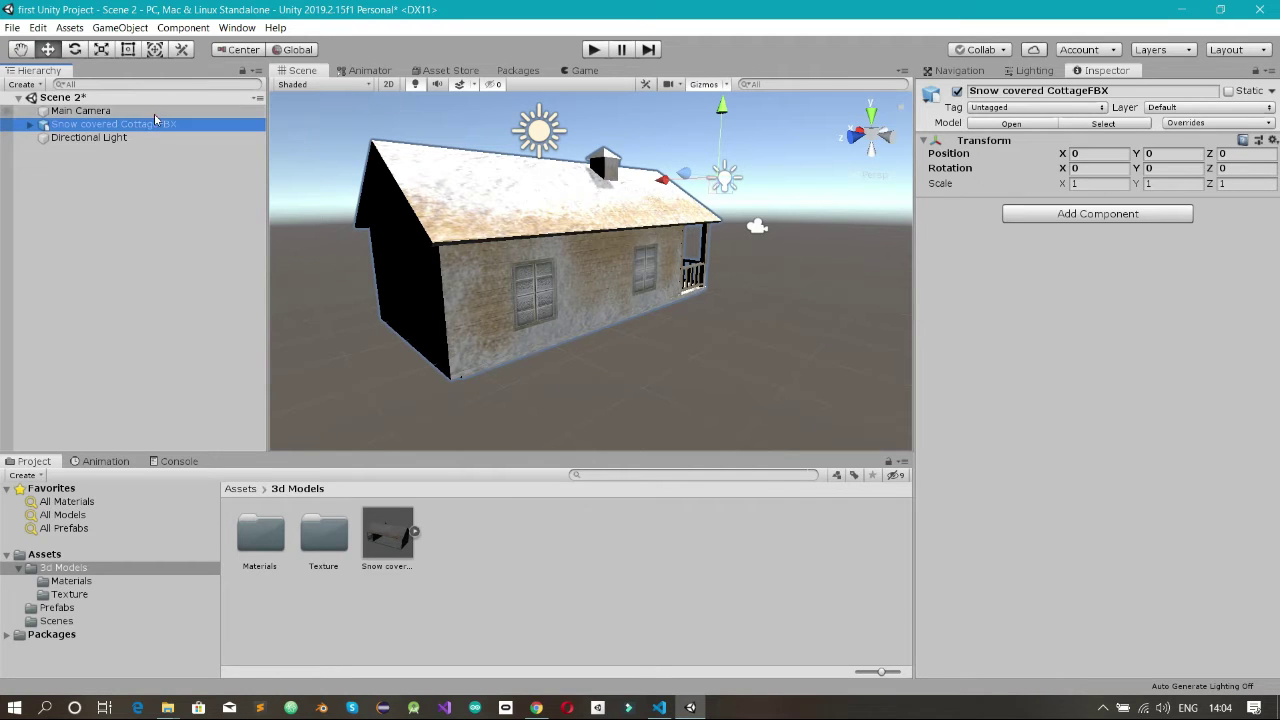
pyautogui.click(31, 125)
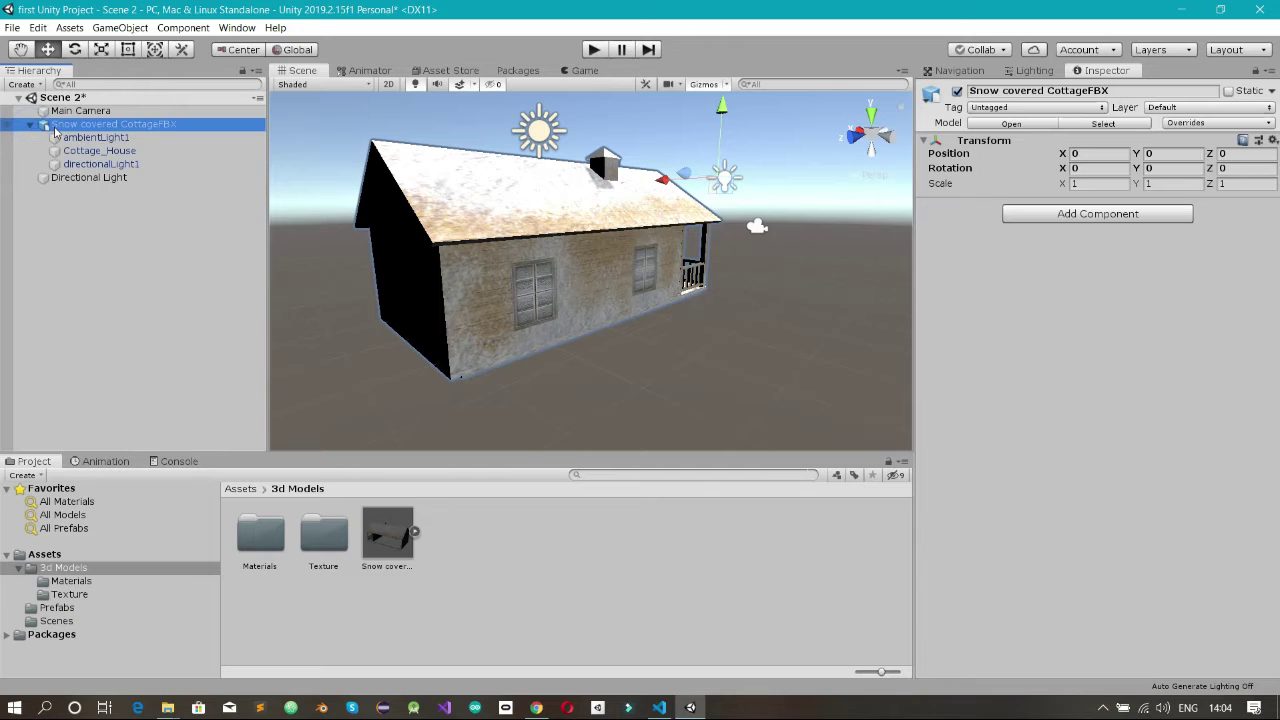
pyautogui.click(73, 139)
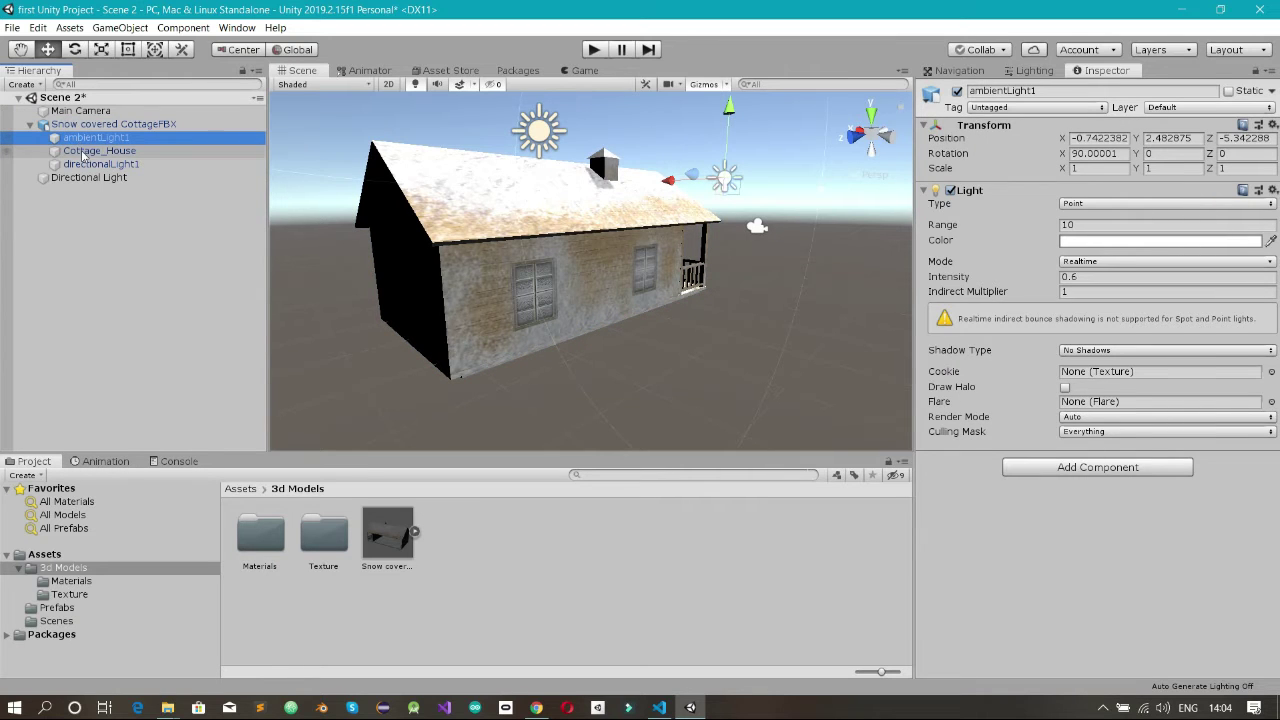
pyautogui.click(84, 151)
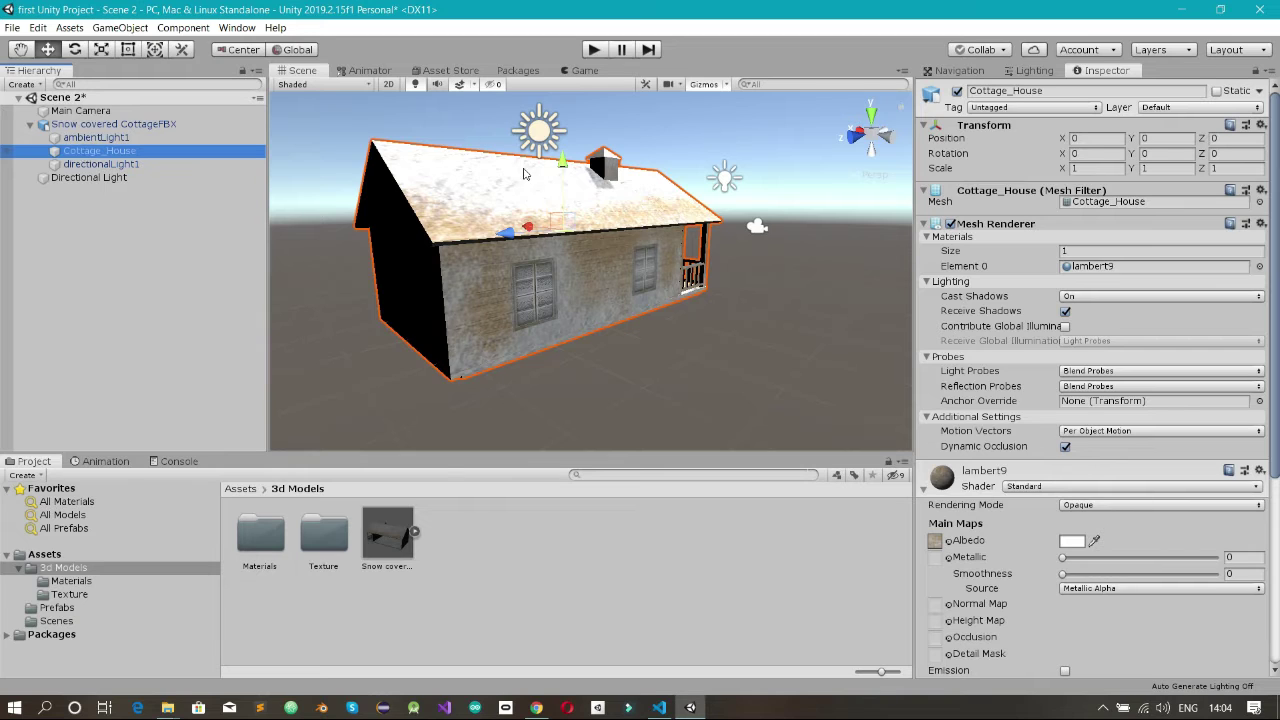
pyautogui.click(105, 164)
pyautogui.scroll(5, 497, 263)
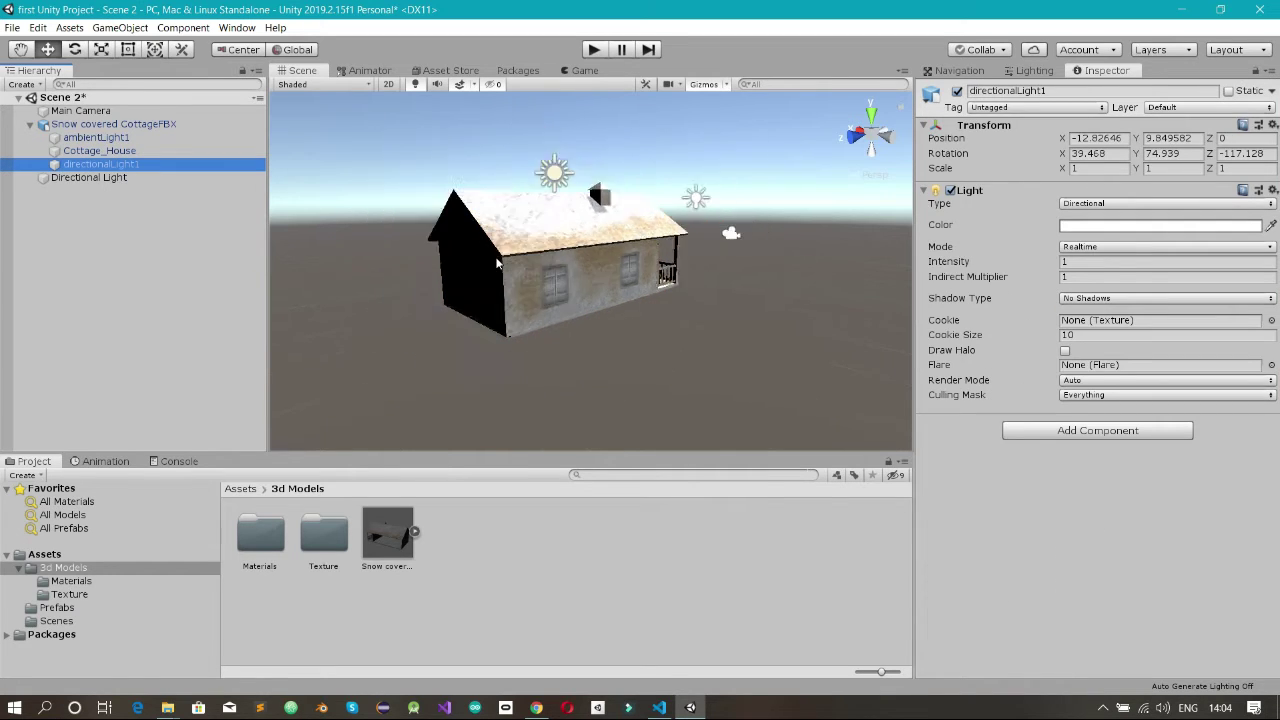
pyautogui.scroll(-5, 497, 263)
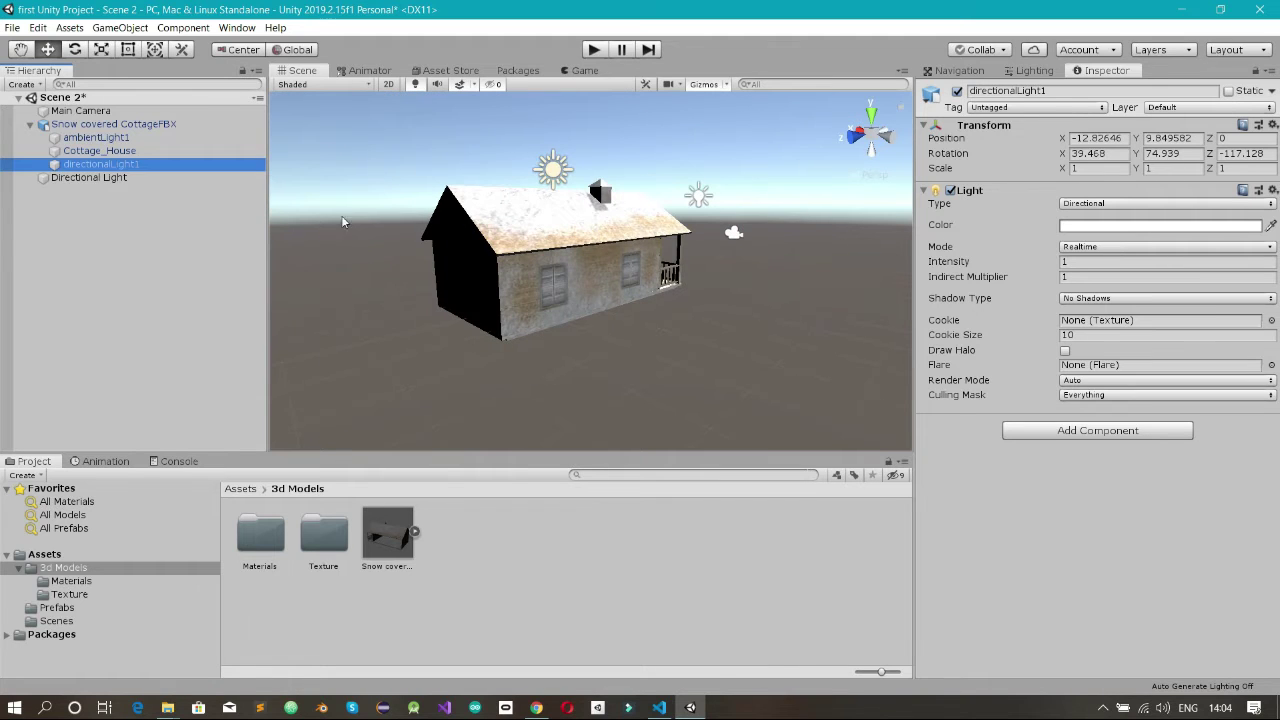
# Step: Disable the Mesh Renderer of Cottage_House and enable it again
pyautogui.click(133, 155)
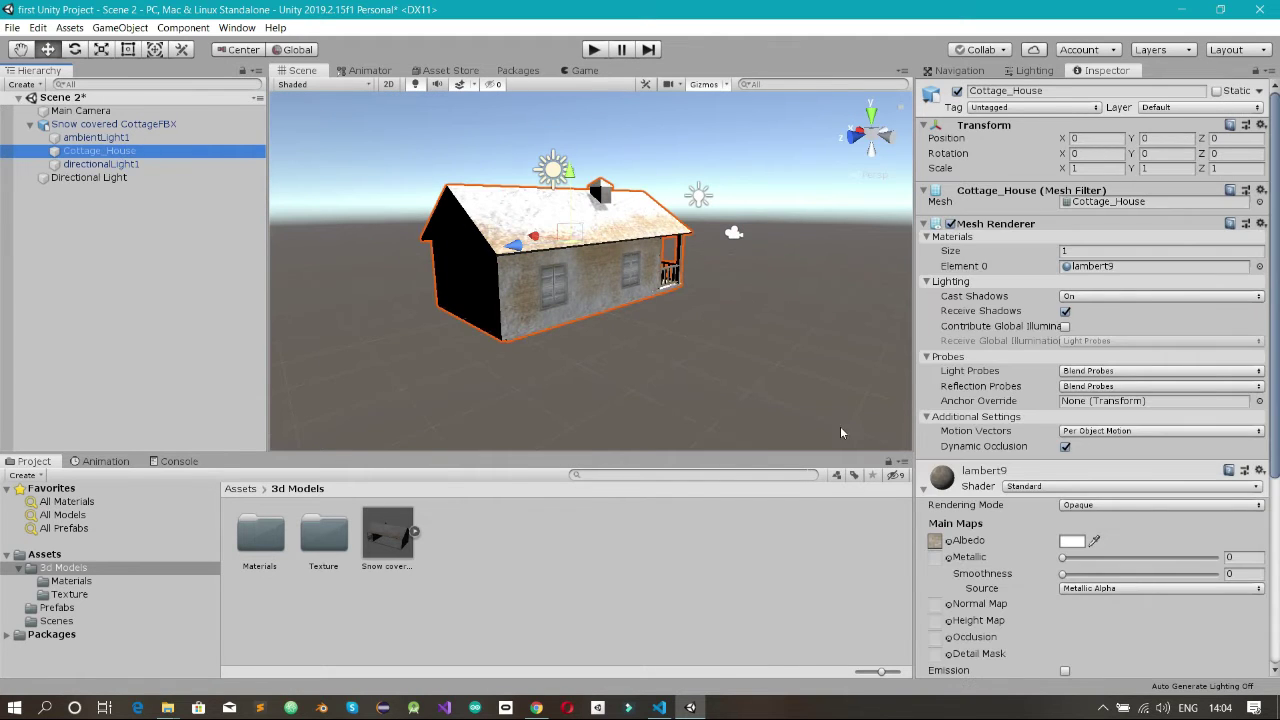
pyautogui.scroll(-3, 989, 427)
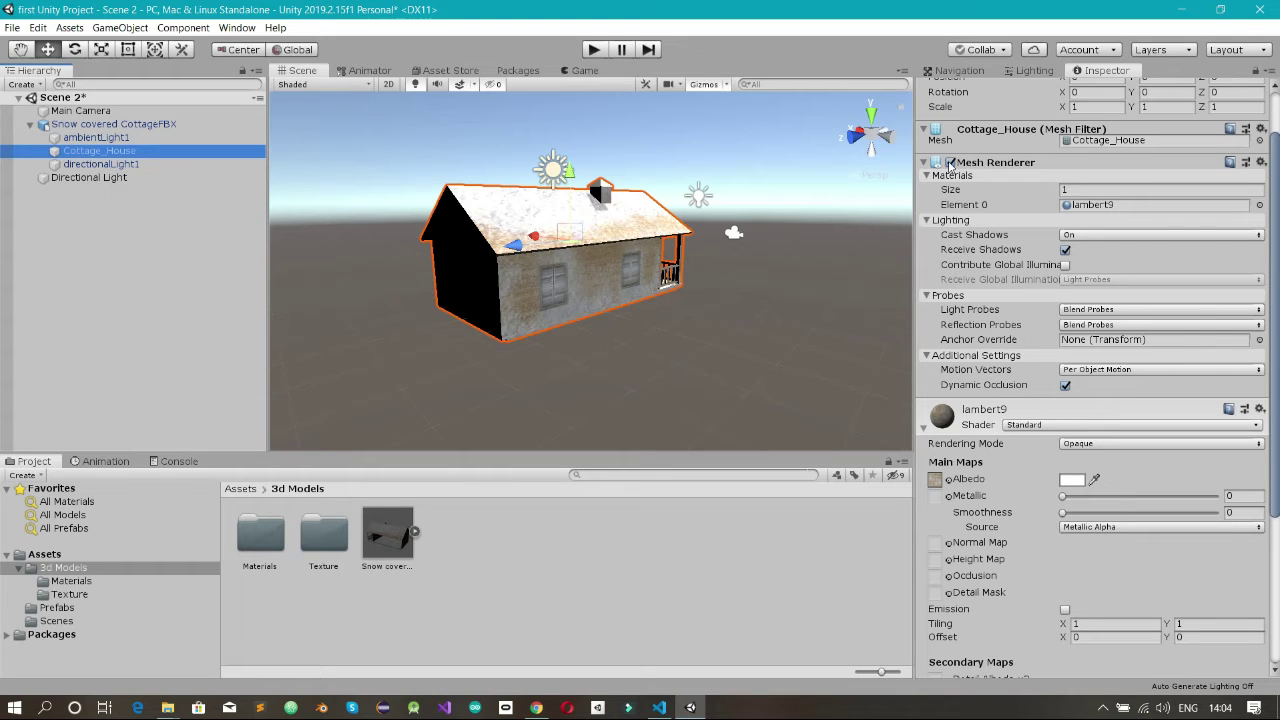
pyautogui.click(950, 163)
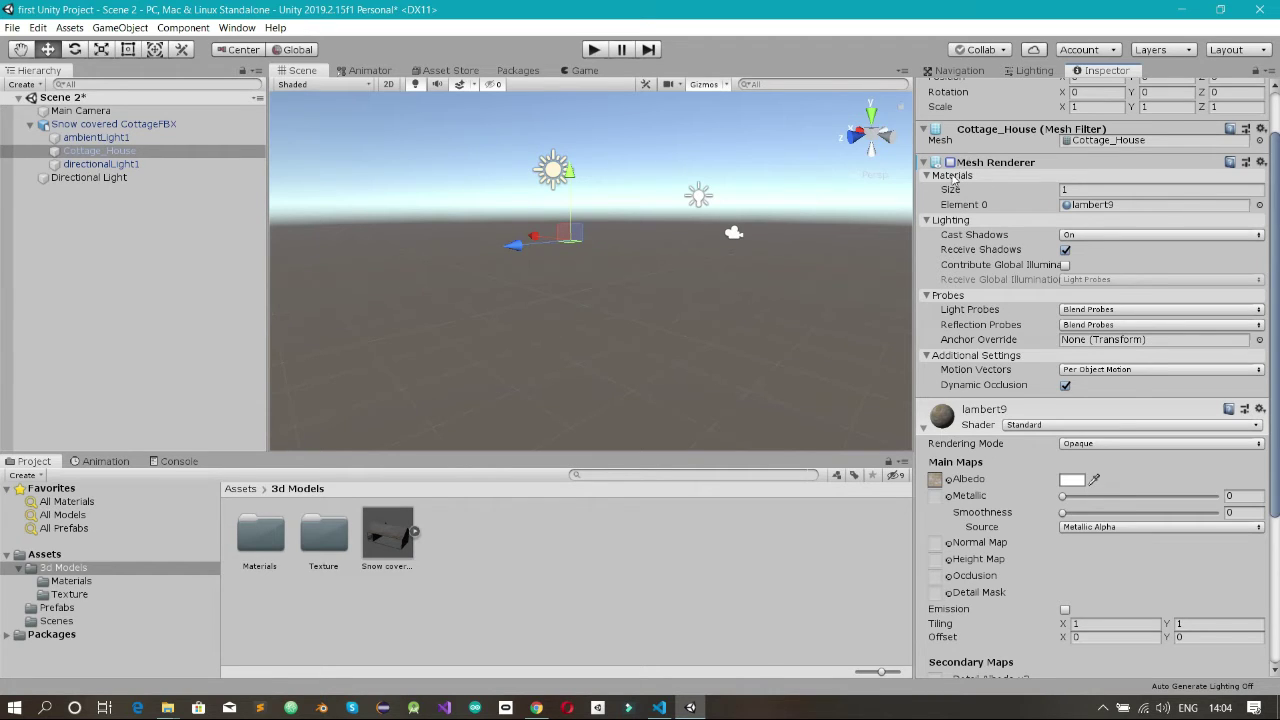
pyautogui.click(950, 162)
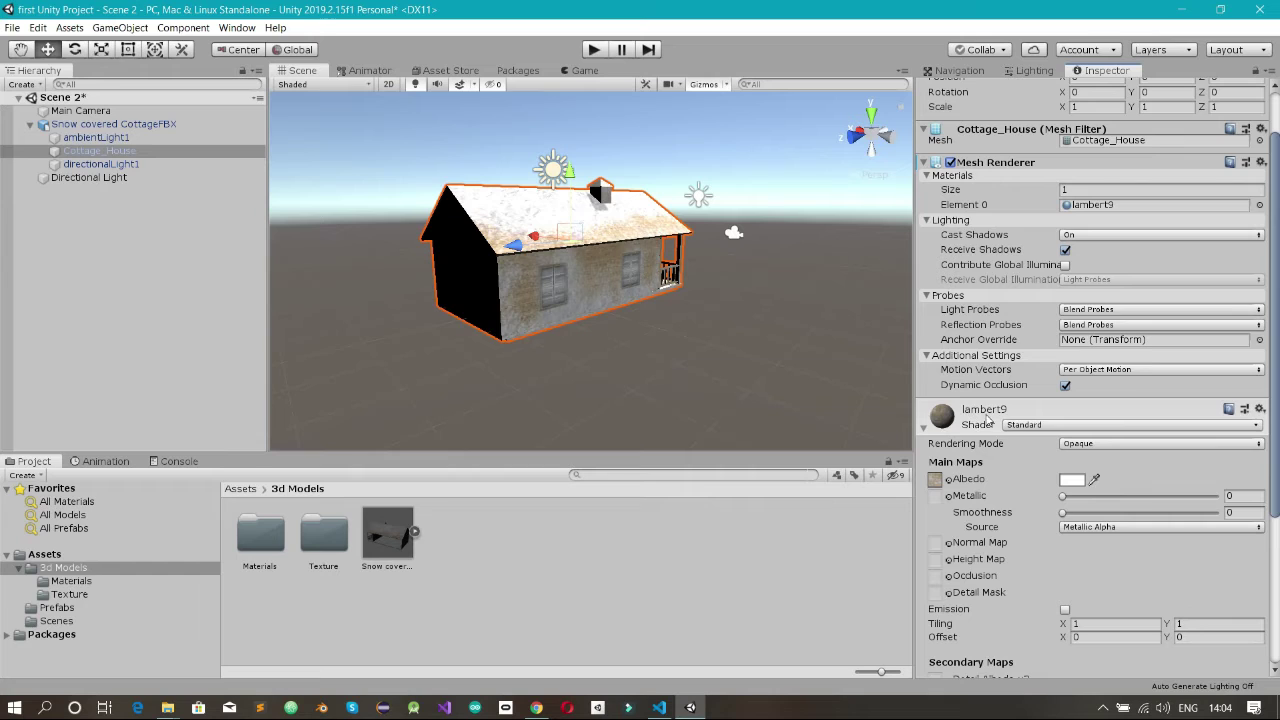
# Step: Open the Materials folder and inspect the lambert9 material and the Cottage_House object that uses it
pyautogui.doubleClick(268, 572)
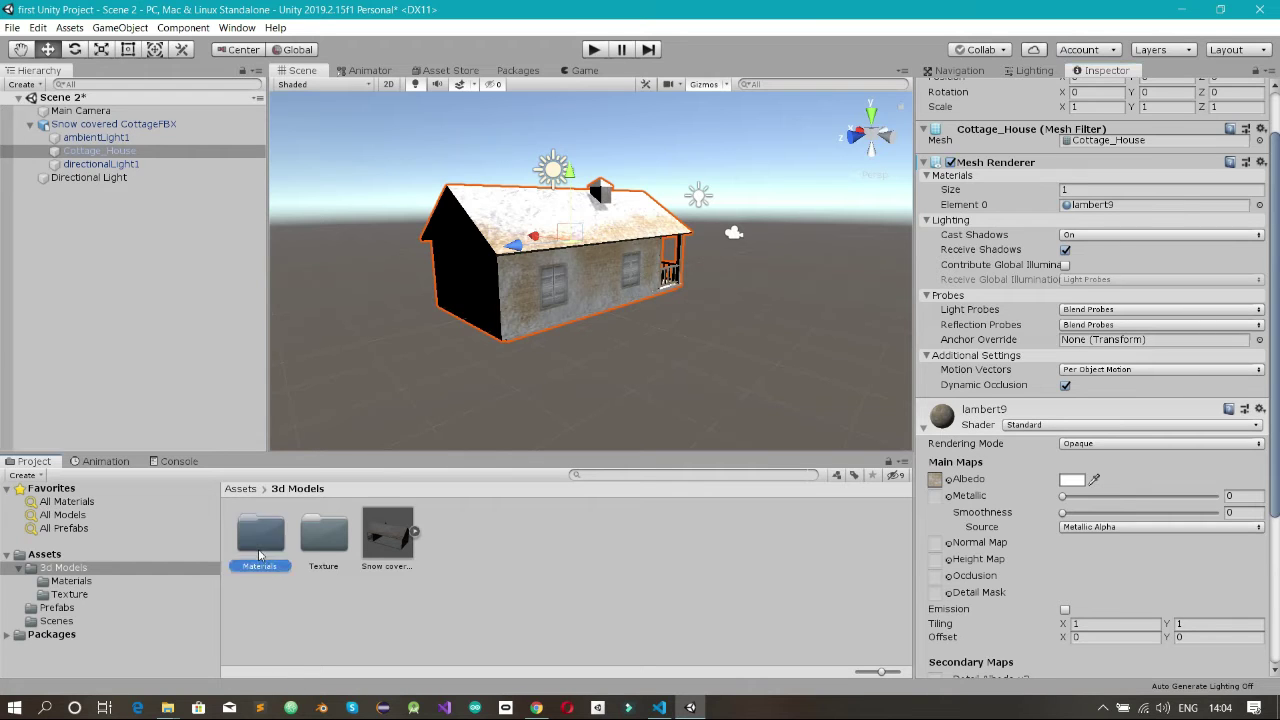
pyautogui.click(268, 572)
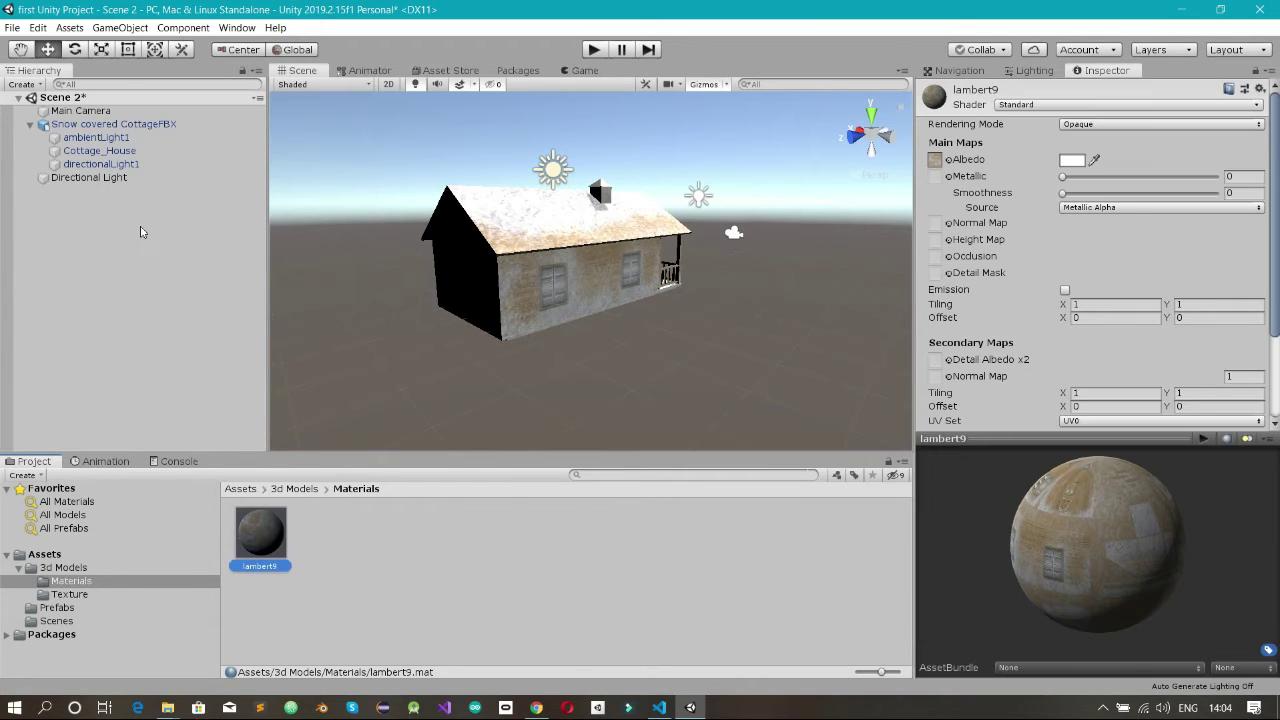
pyautogui.click(99, 154)
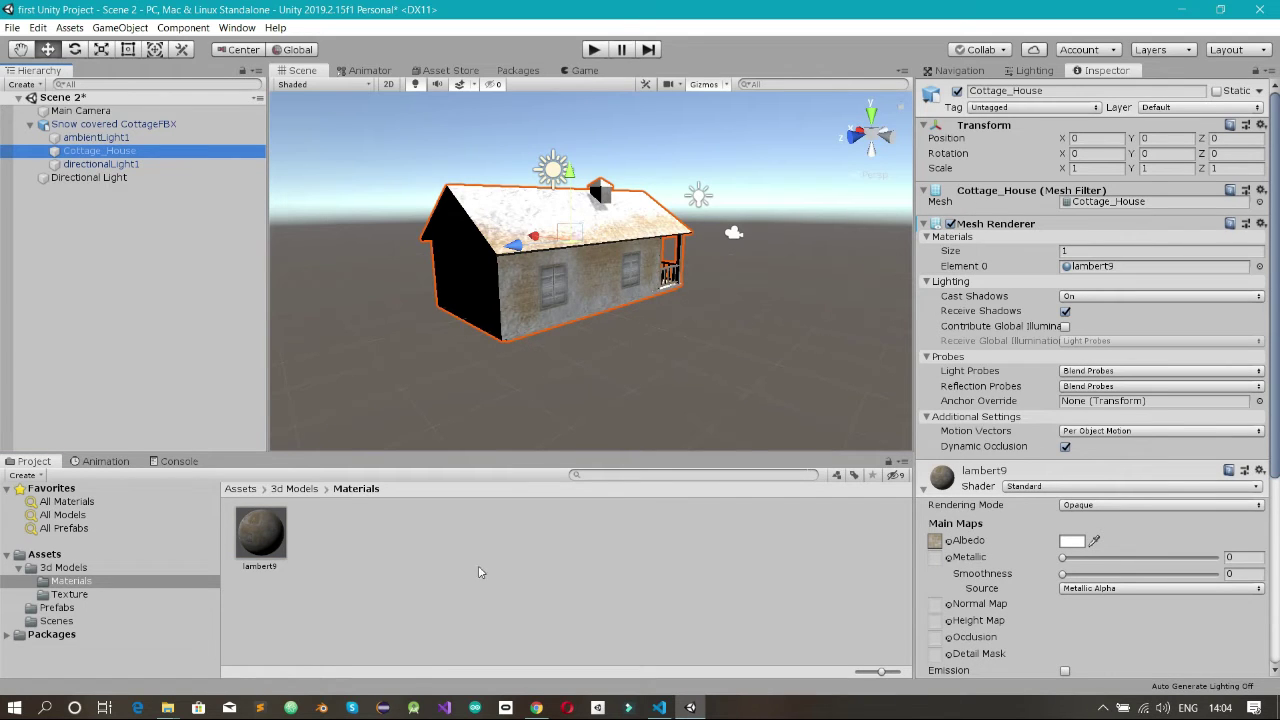
# Step: Create a new material named mat in the Materials folder
pyautogui.rightClick(332, 557)
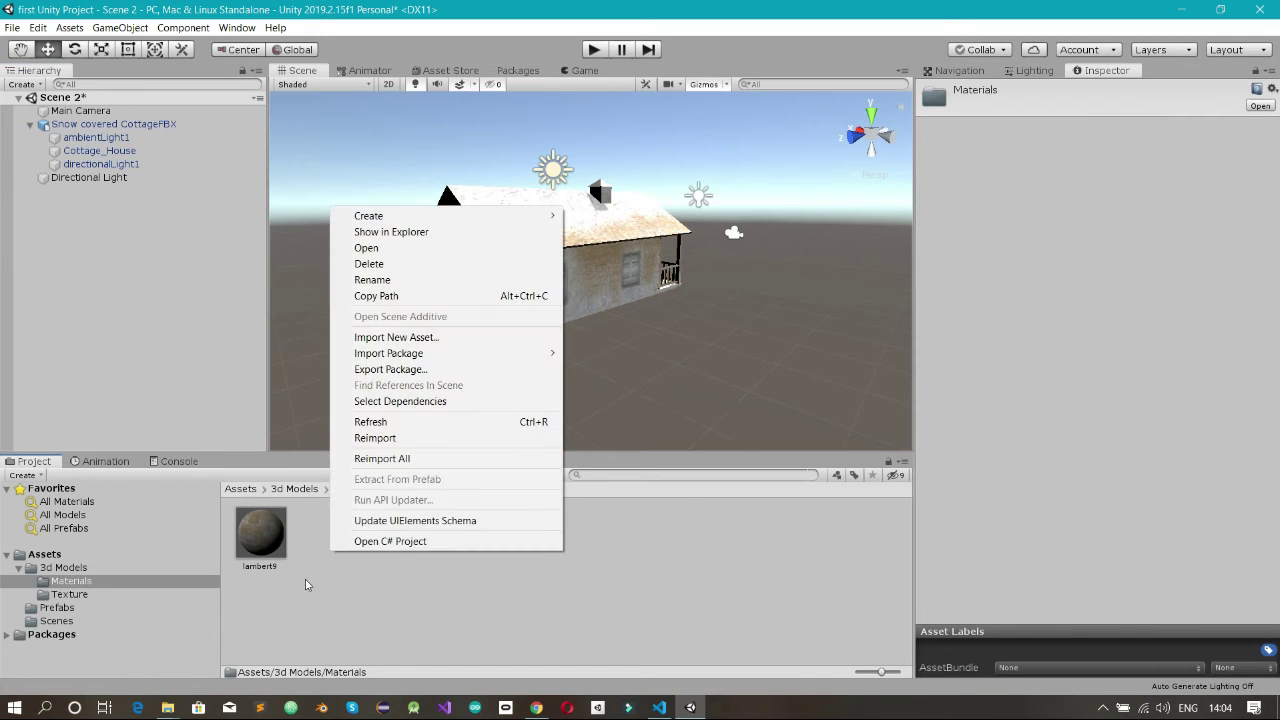
pyautogui.rightClick(313, 574)
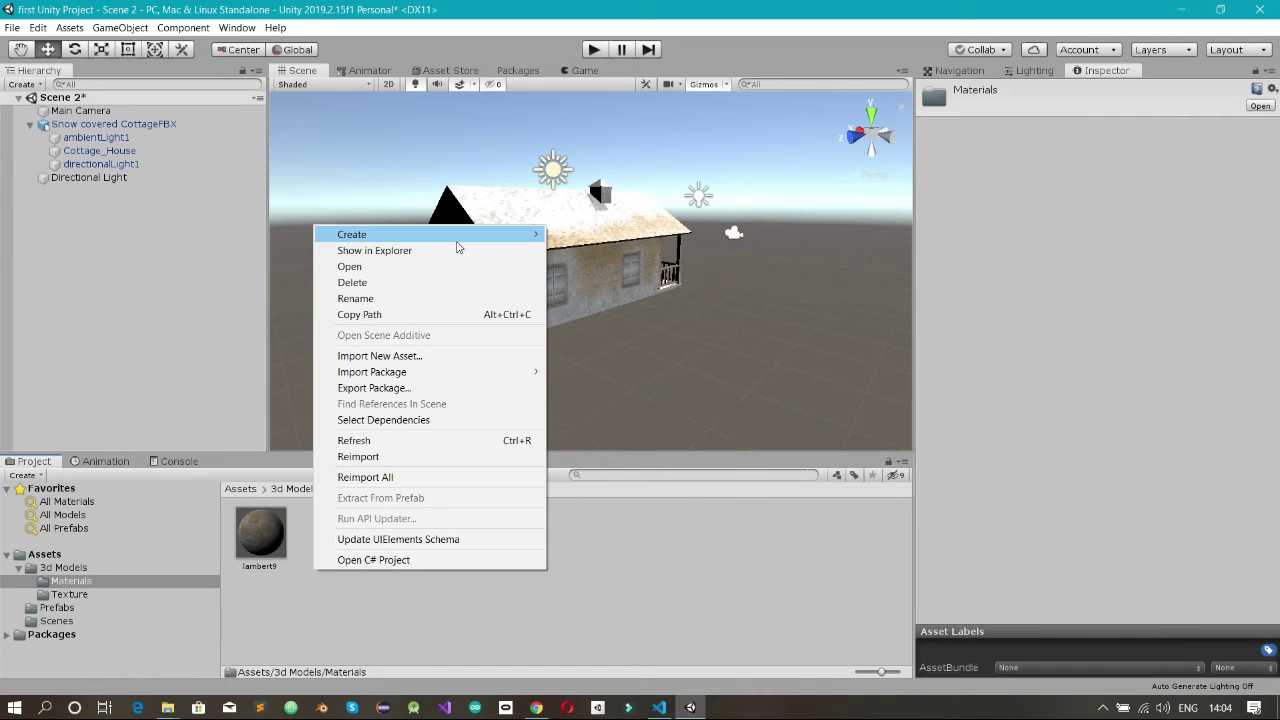
pyautogui.moveTo(458, 238)
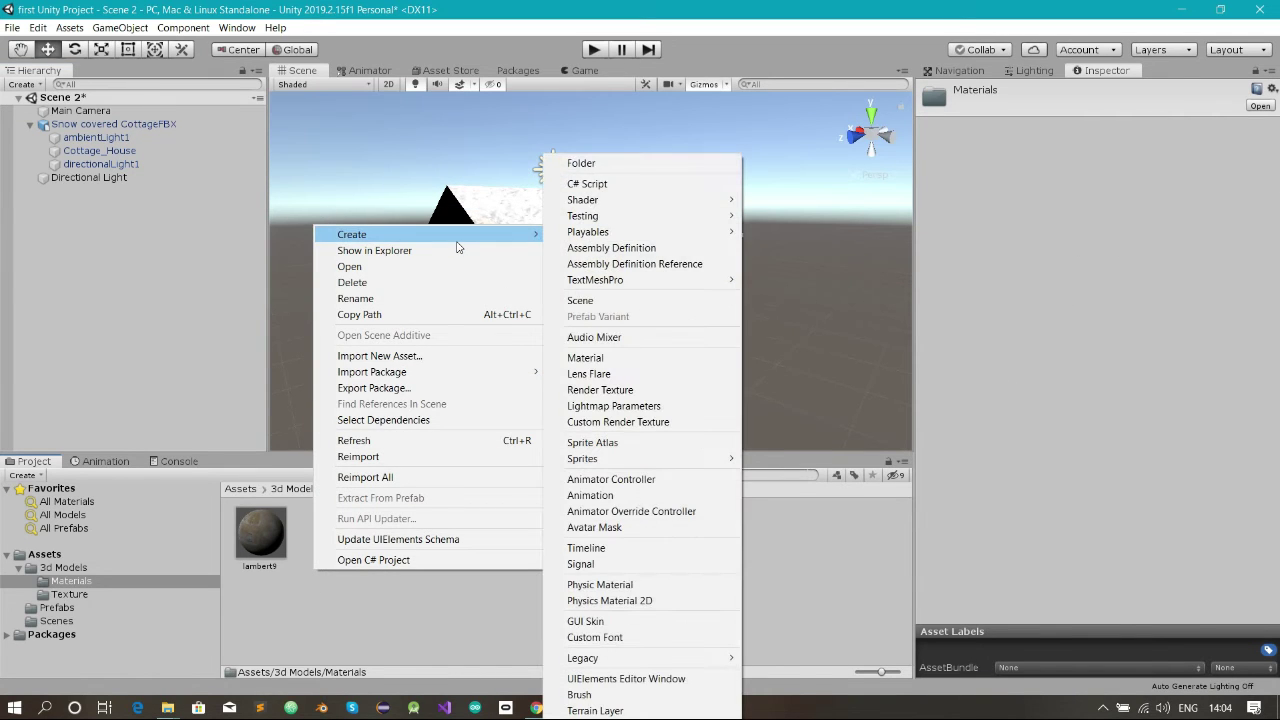
pyautogui.click(640, 357)
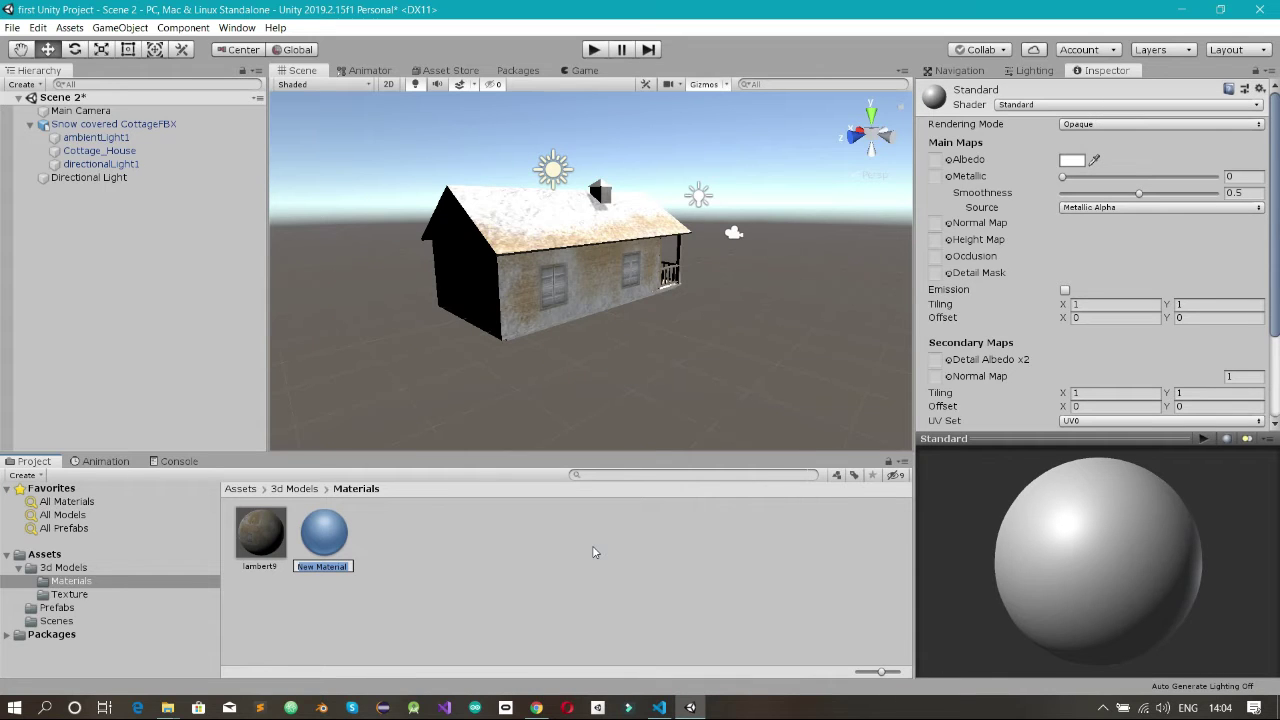
pyautogui.write('de')
pyautogui.press('Return')
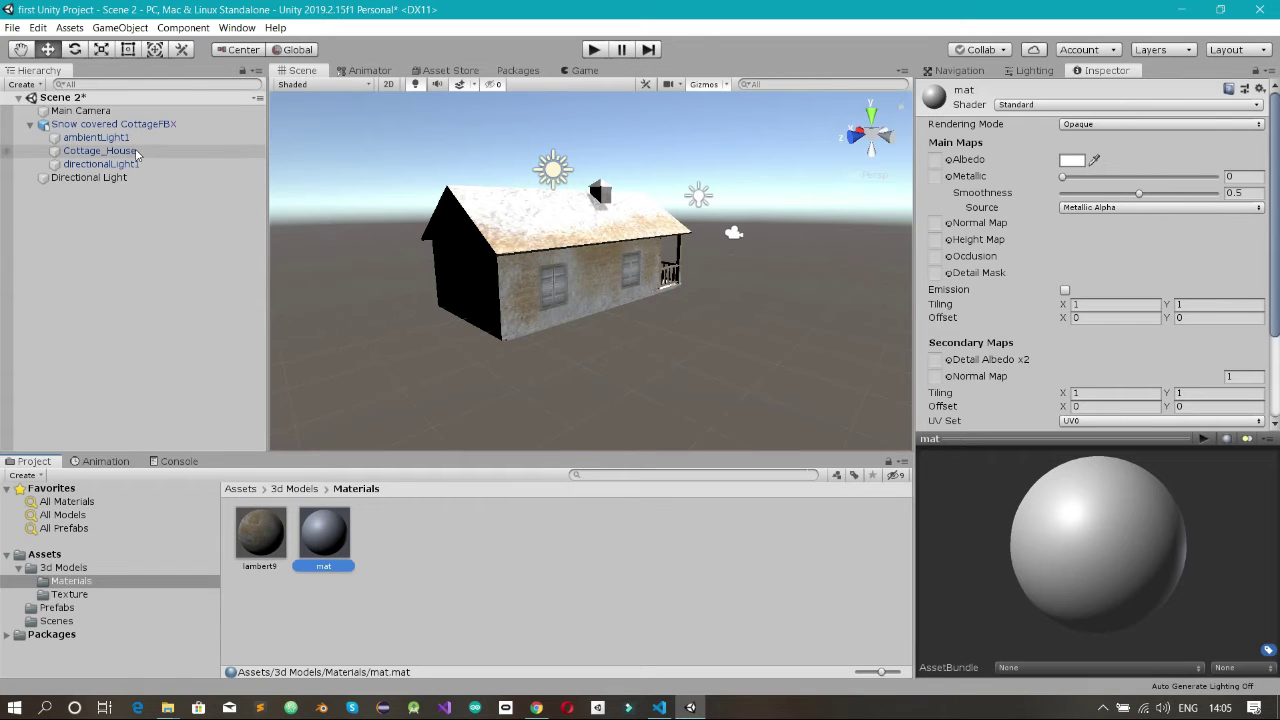
# Step: Assign the mat material to Element 0 of Cottage_House's Mesh Renderer and check the walls and porch up close
pyautogui.click(99, 150)
pyautogui.moveTo(326, 535); pyautogui.dragTo(1081, 277)
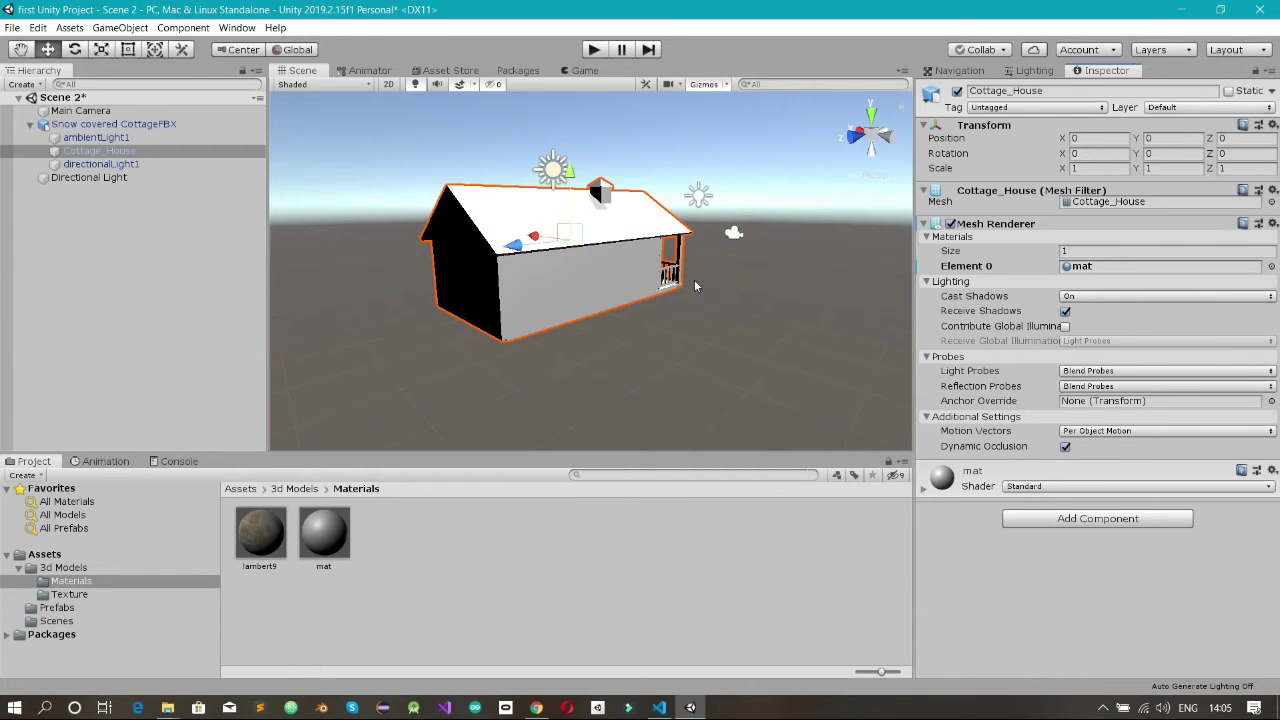
pyautogui.keyDown('alt'); pyautogui.moveTo(694, 279); pyautogui.dragTo(544, 268); pyautogui.keyUp('alt')
pyautogui.scroll(5, 516, 262)
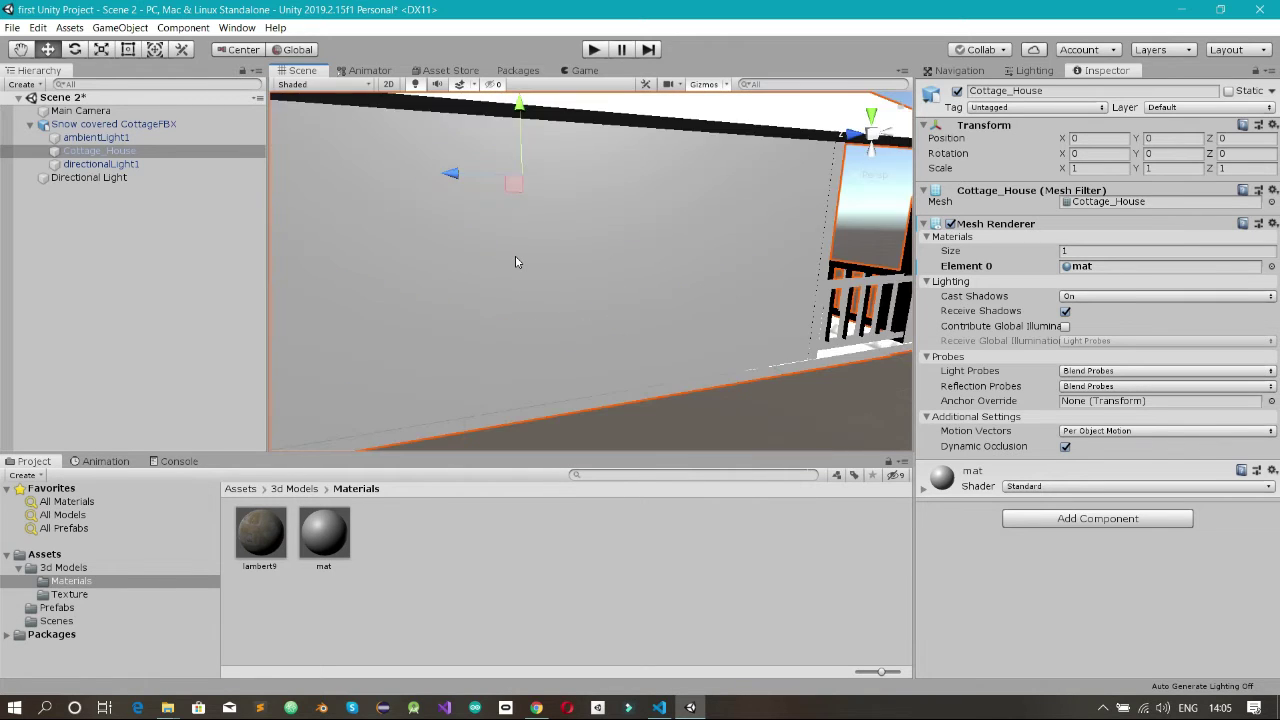
pyautogui.scroll(-2, 516, 262)
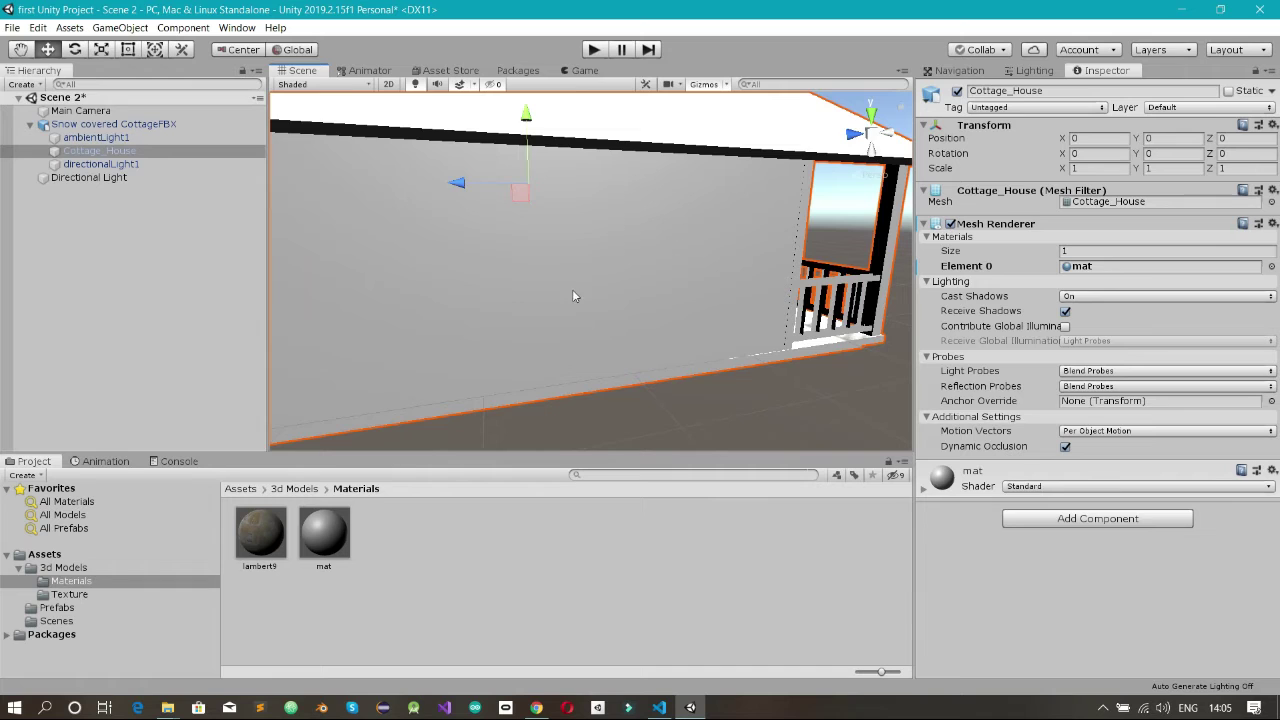
pyautogui.scroll(-4, 573, 291)
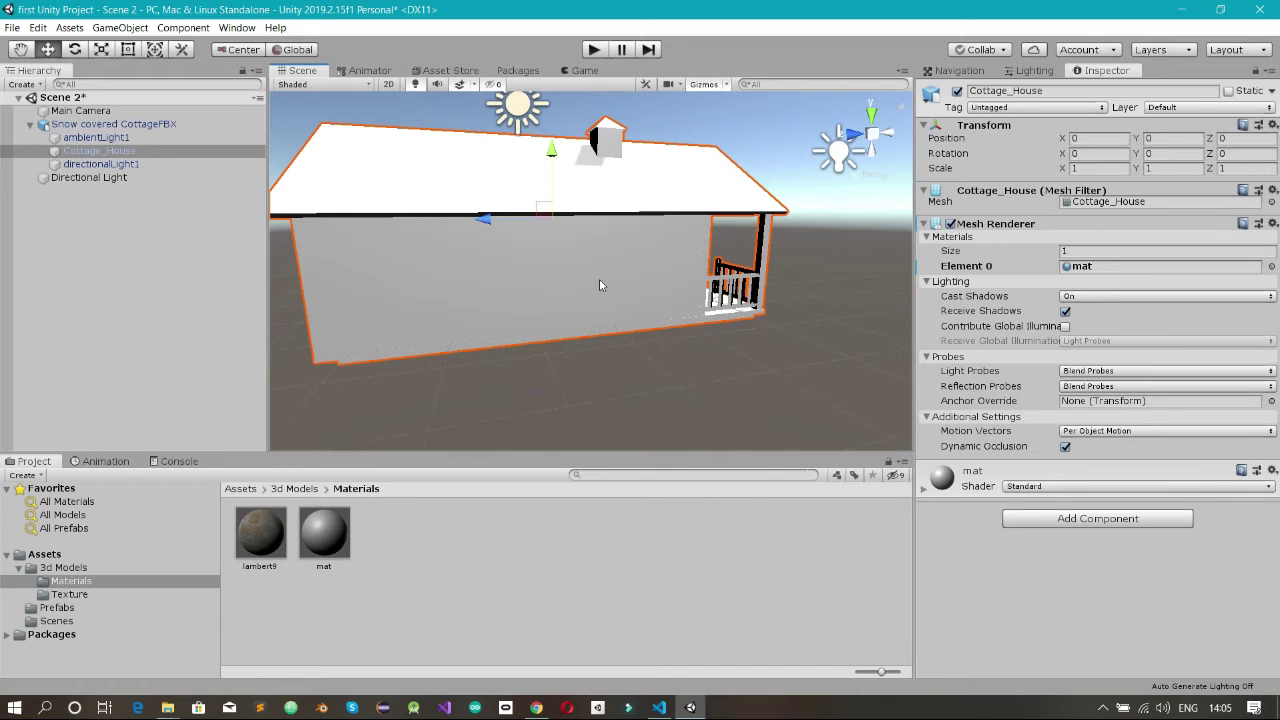
# Step: Expand the mat material's settings on Cottage_House and inspect its map slots alongside the untextured cottage
pyautogui.click(984, 492)
pyautogui.scroll(-5, 984, 498)
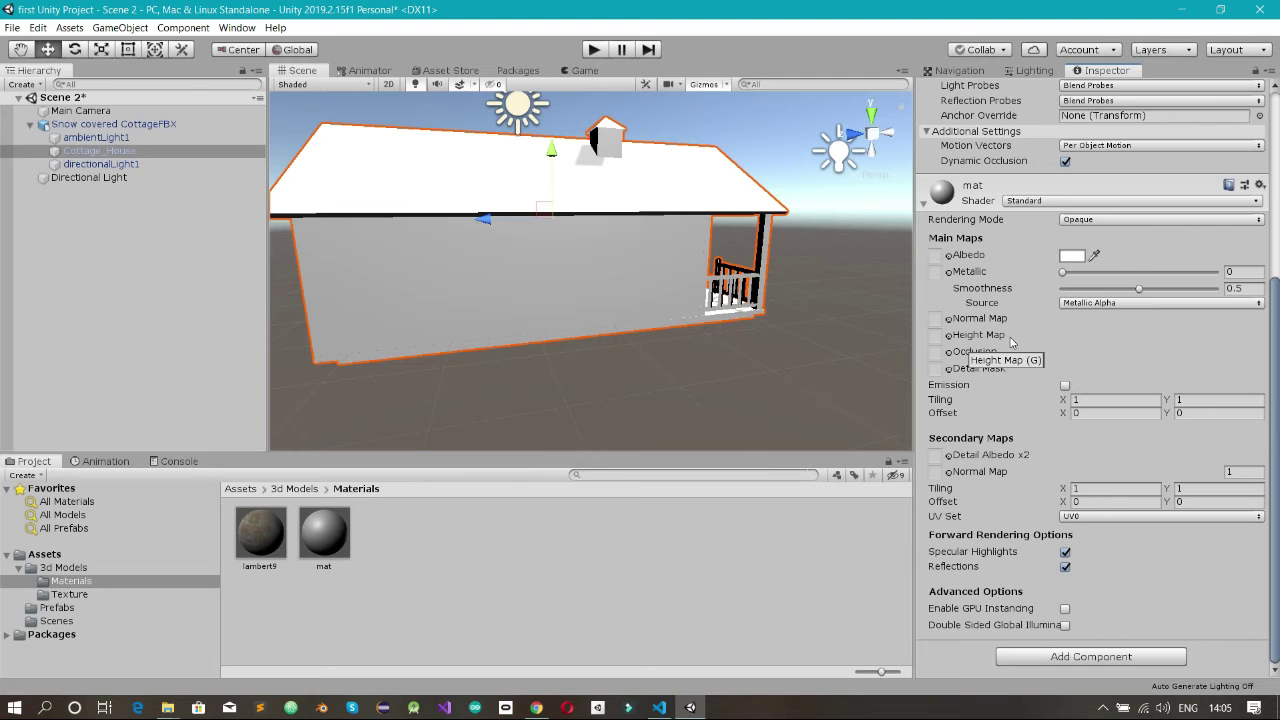
pyautogui.scroll(3, 703, 333)
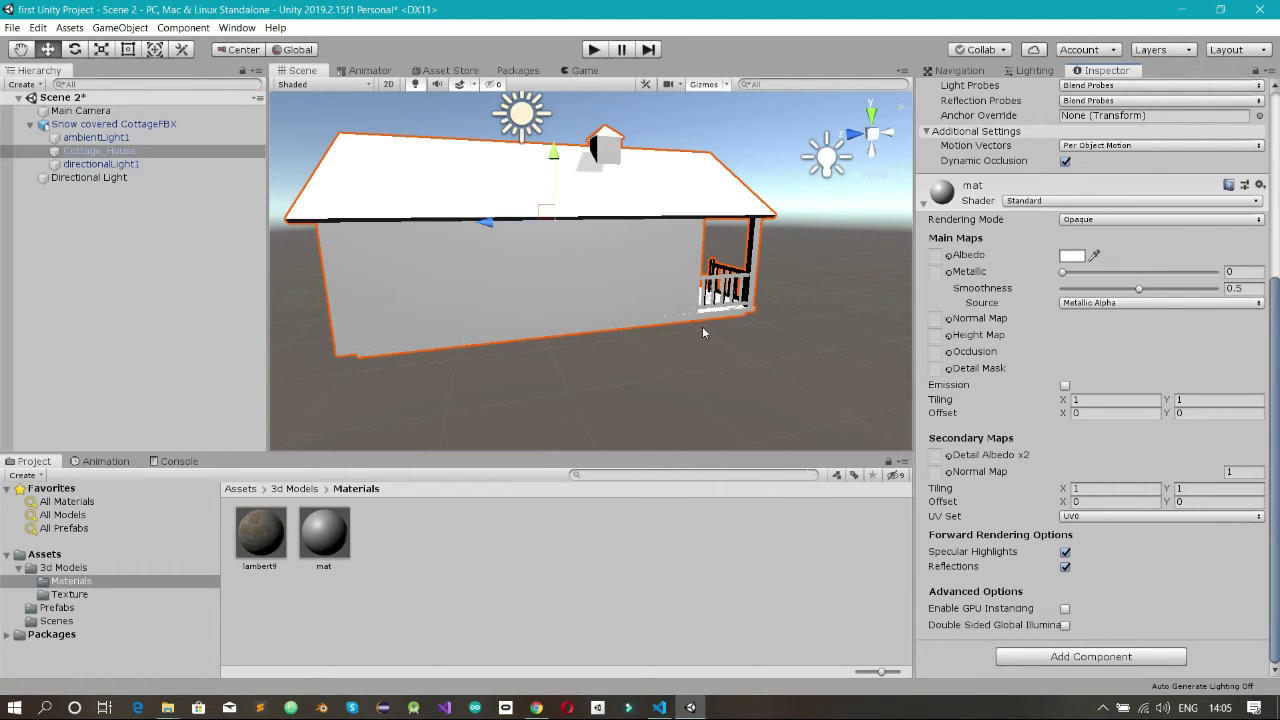
pyautogui.scroll(-2, 643, 303)
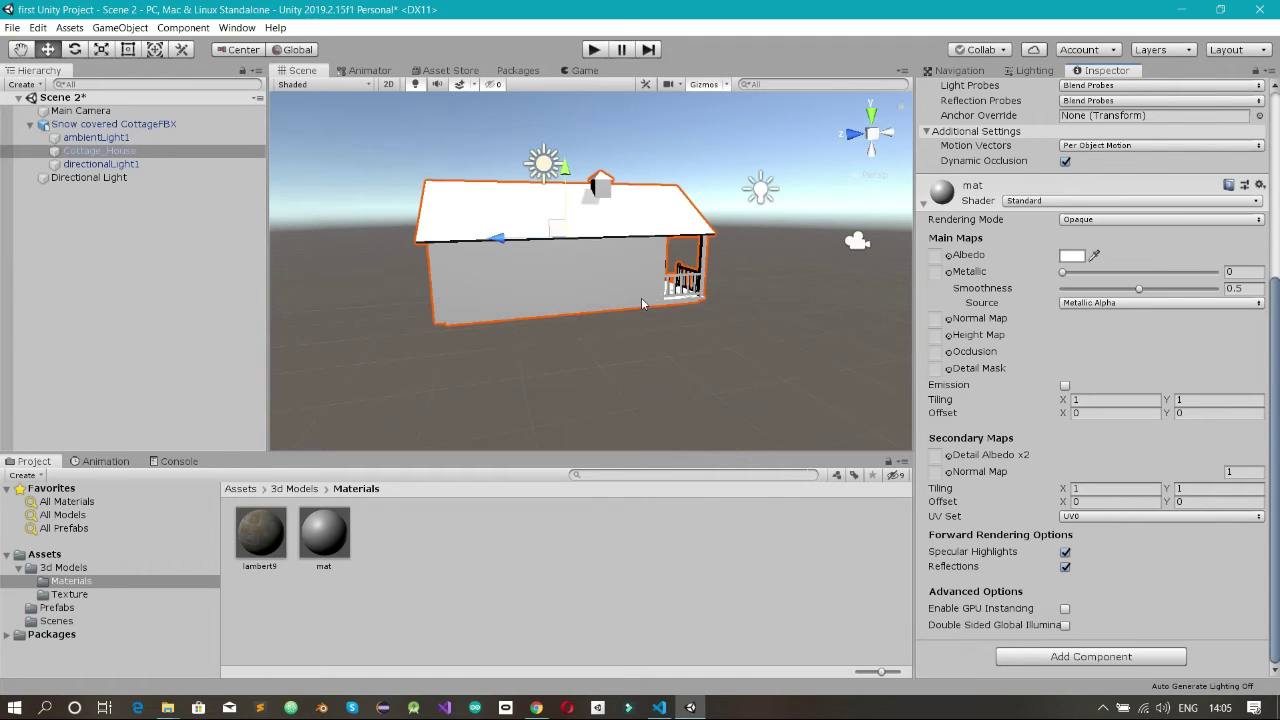
pyautogui.scroll(3, 643, 303)
pyautogui.scroll(2, 641, 303)
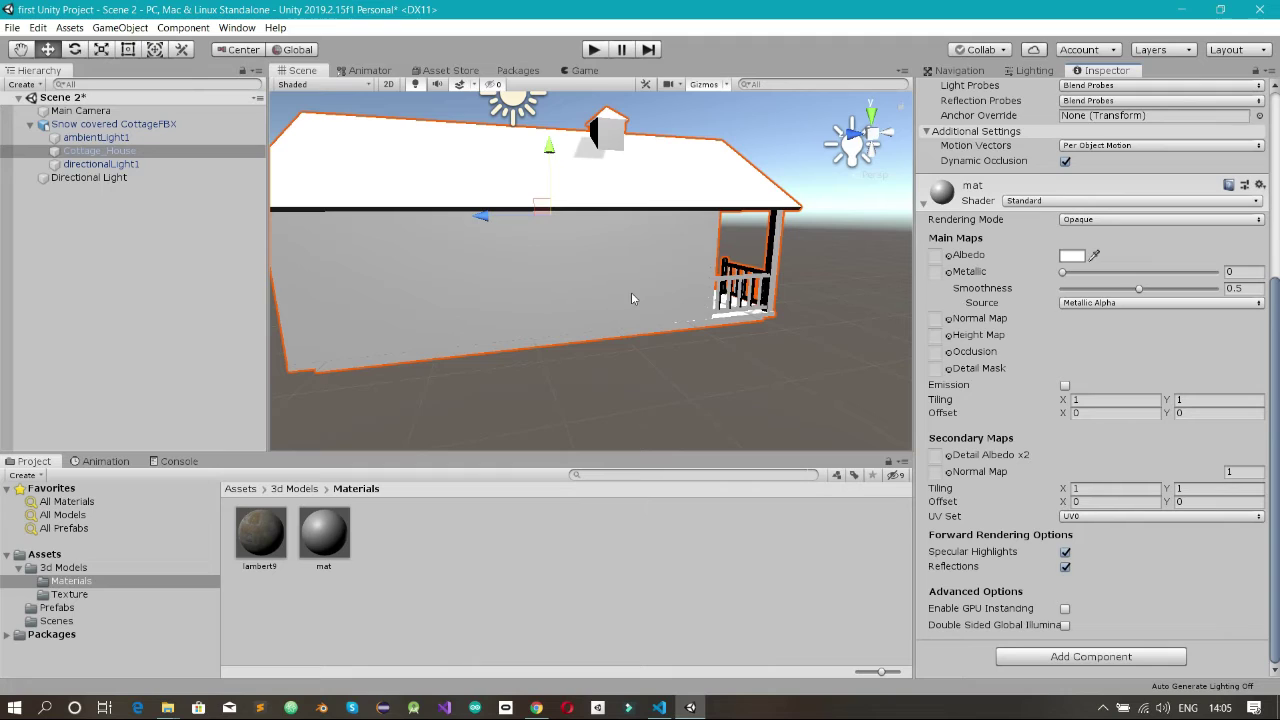
pyautogui.press('alt')
# Step: Open the Texture folder inside 3d Models and inspect the Cottage Texture and Cottage Texture Bump images
pyautogui.click(78, 568)
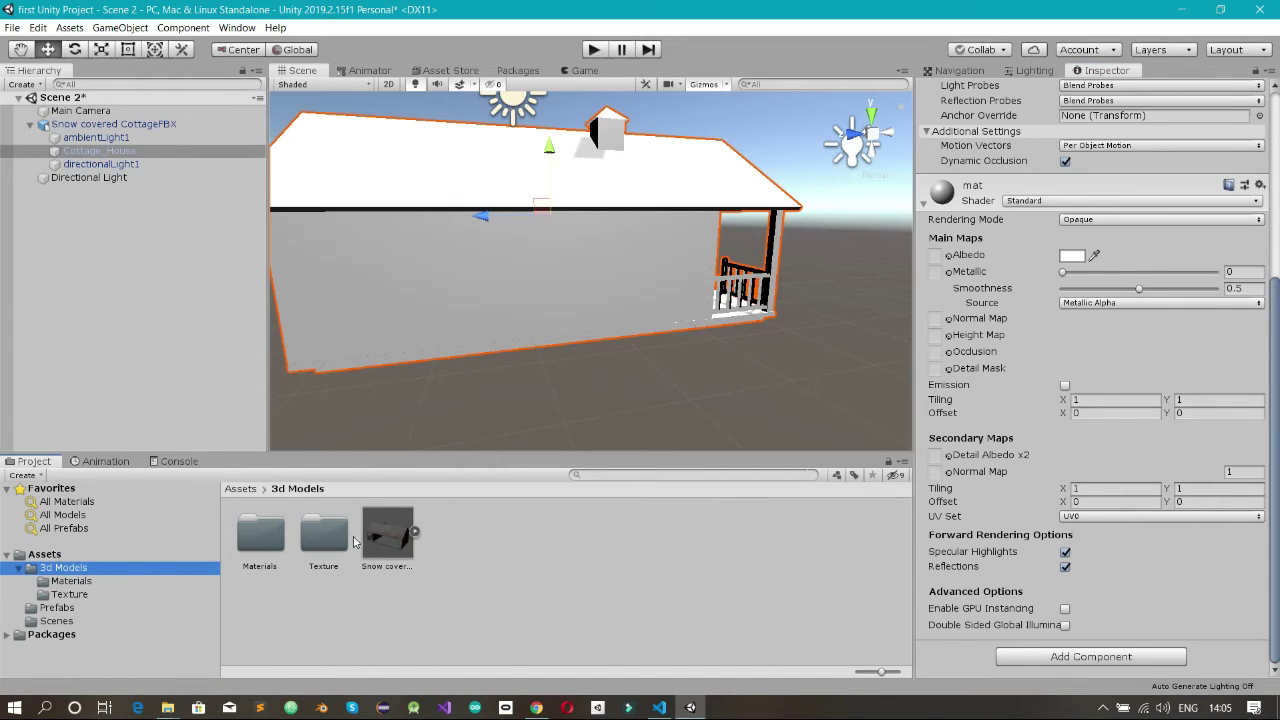
pyautogui.doubleClick(344, 541)
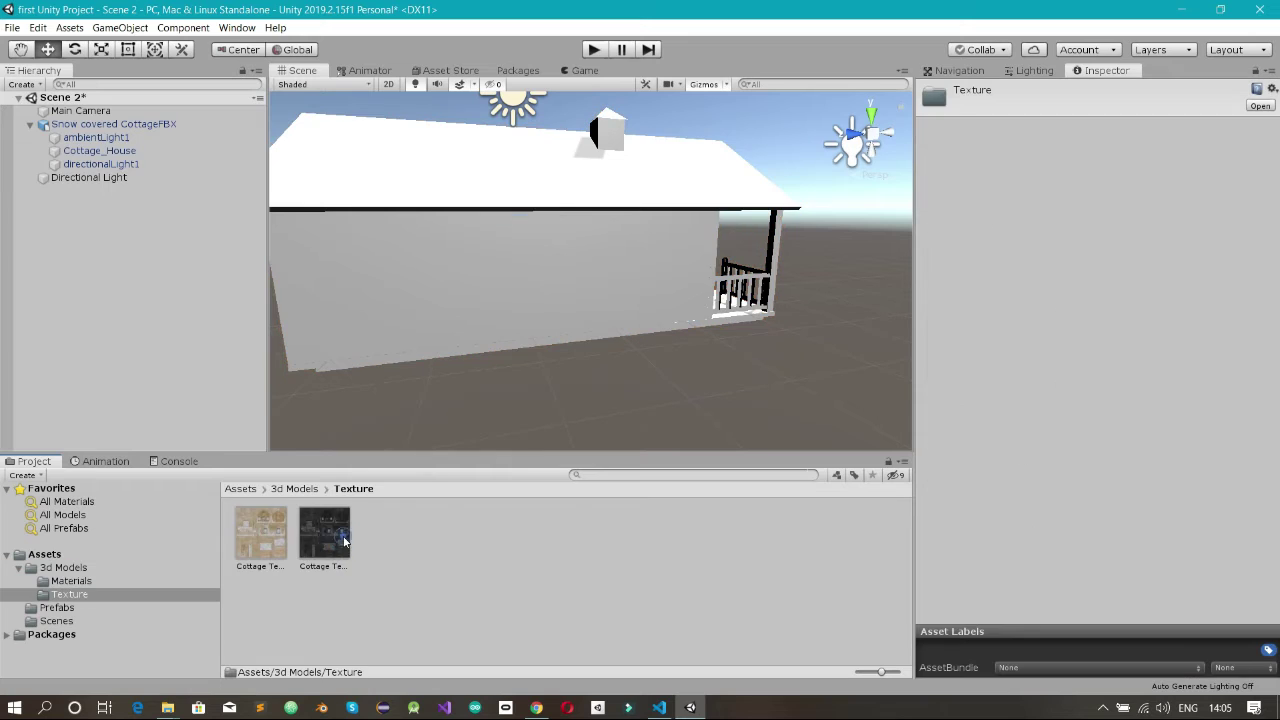
pyautogui.click(276, 555)
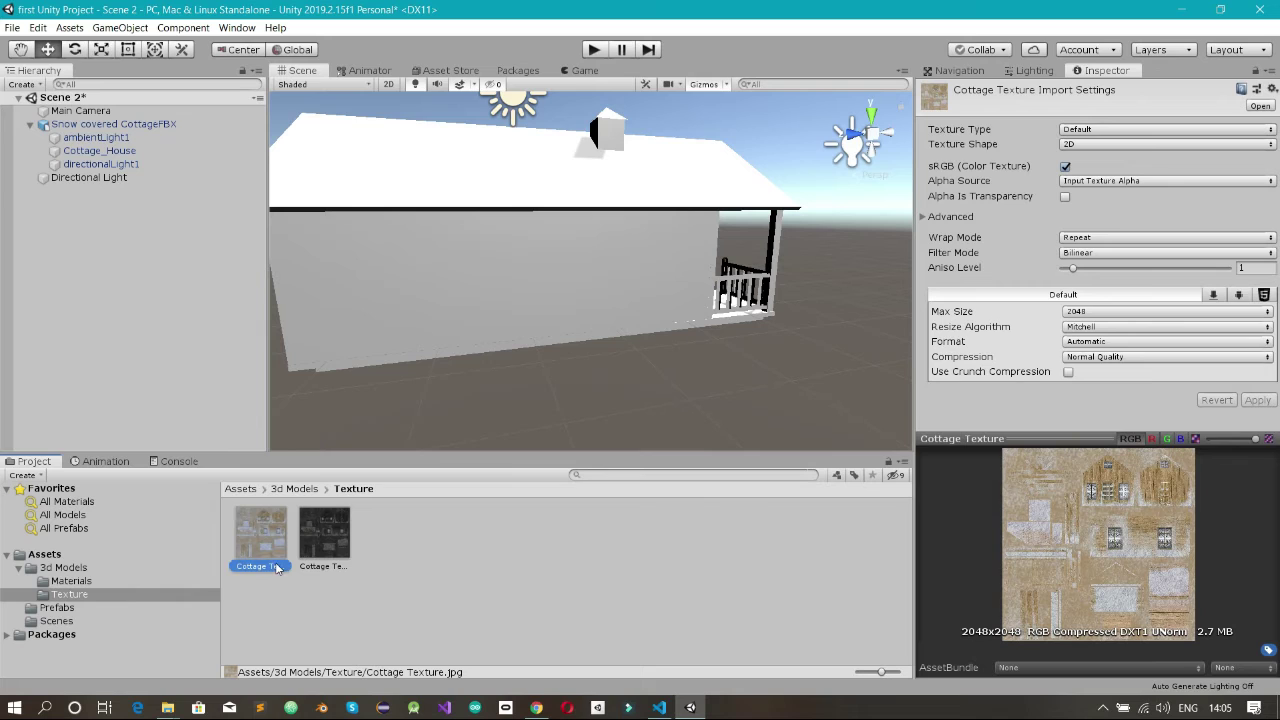
pyautogui.click(320, 550)
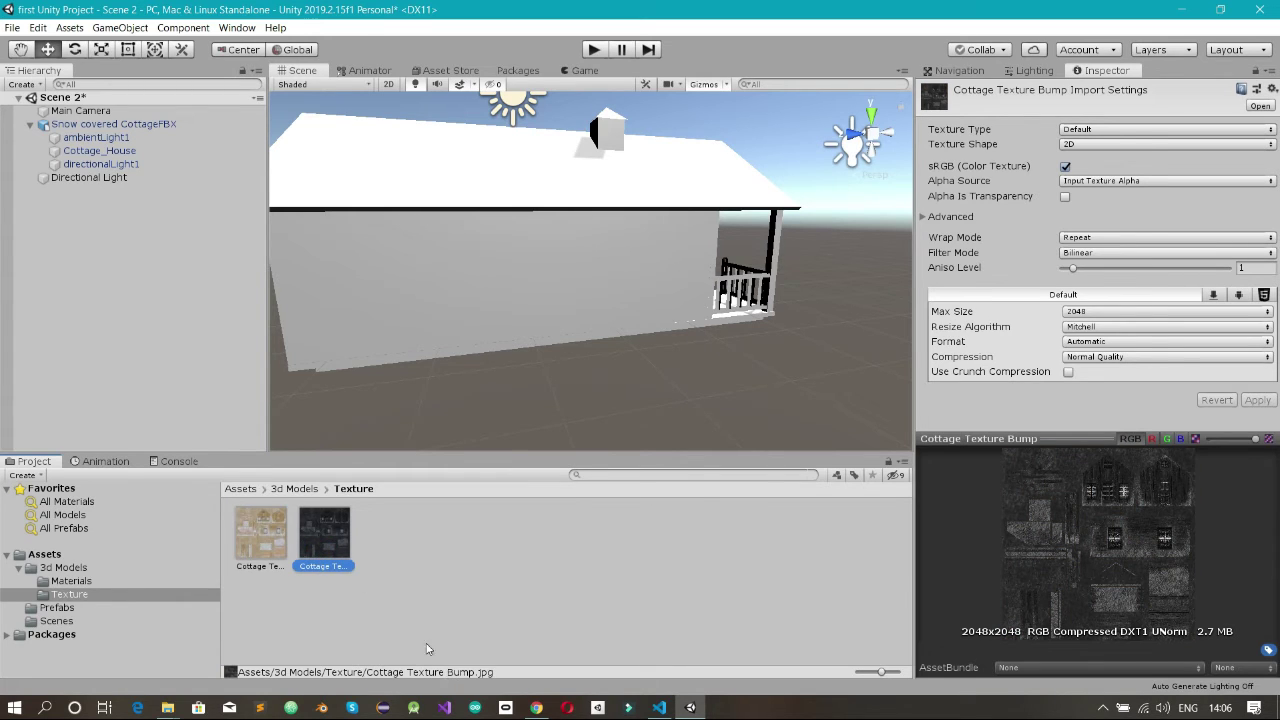
# Step: Open Cottage Texture.jpg in the Photos viewer, examine its wall, window and roof areas at full size, and close it
pyautogui.click(272, 566)
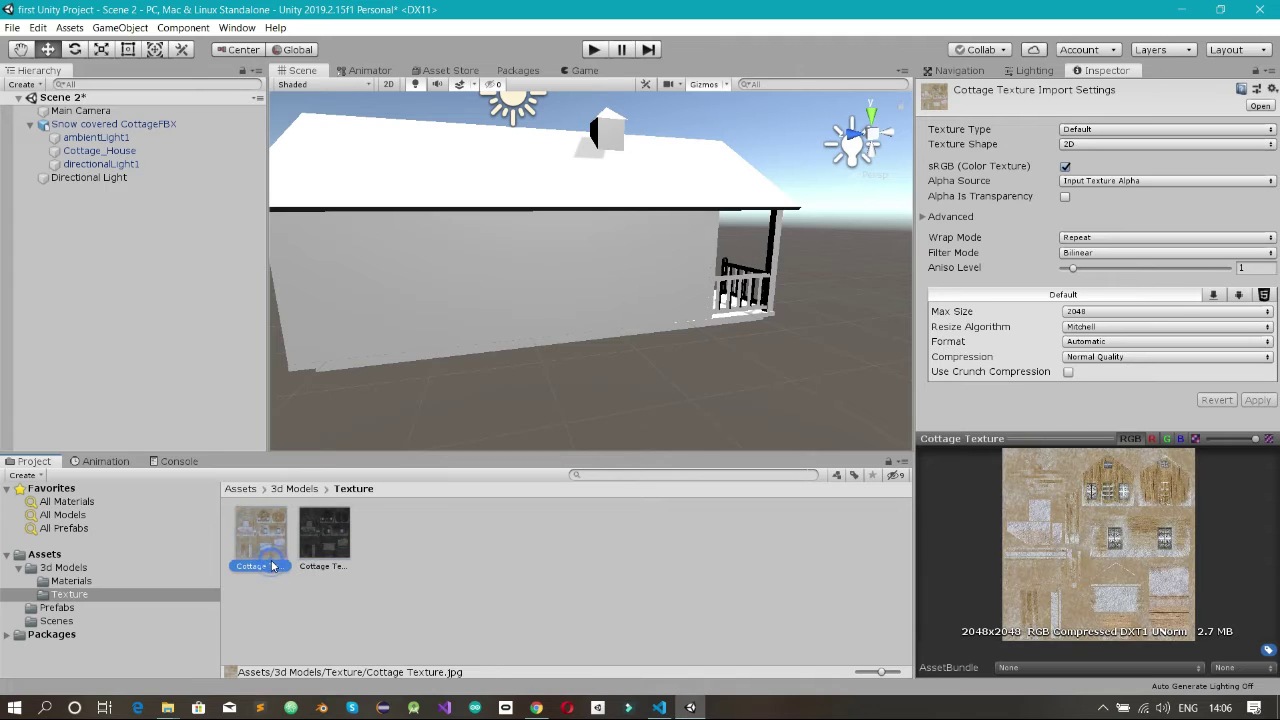
pyautogui.rightClick(272, 566)
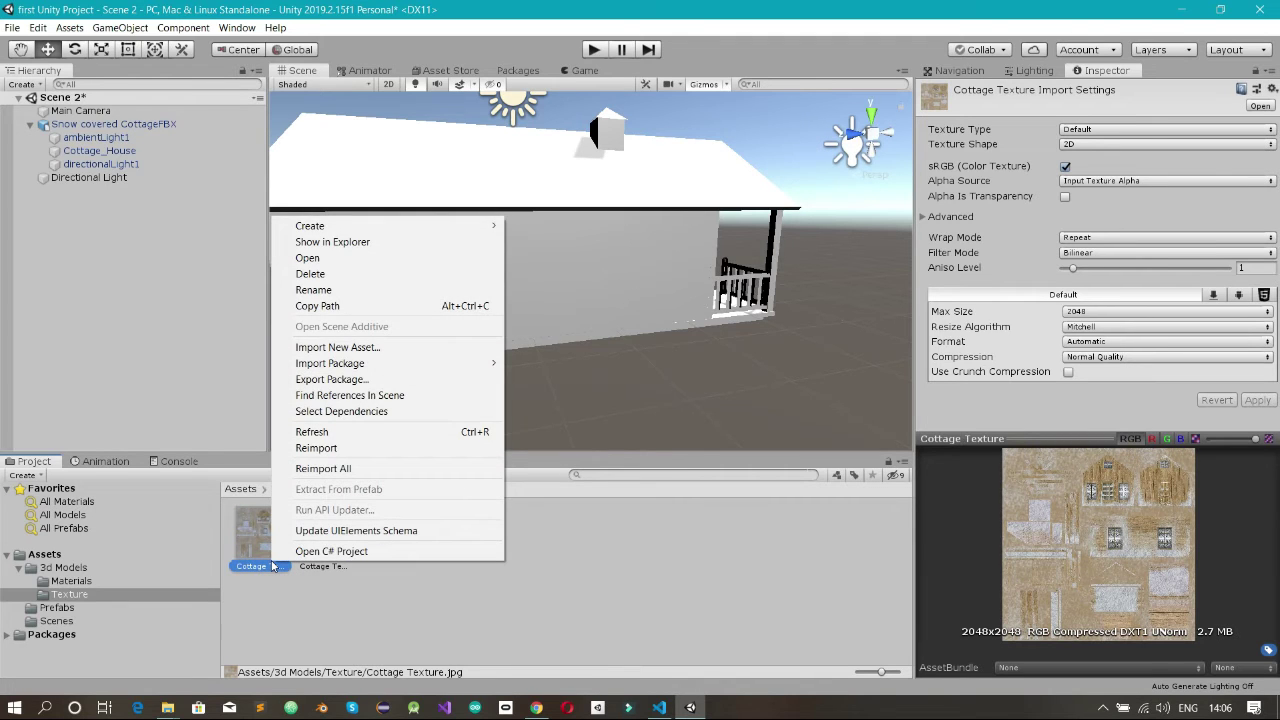
pyautogui.click(292, 257)
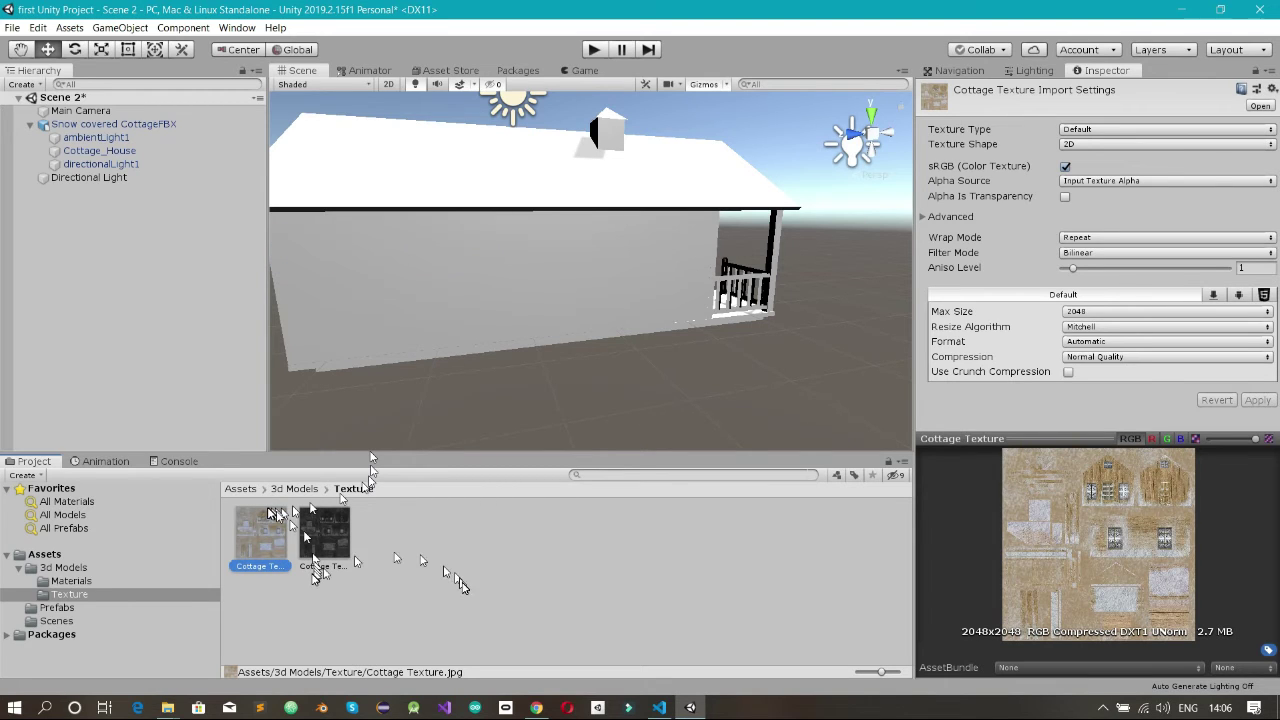
pyautogui.click(383, 526)
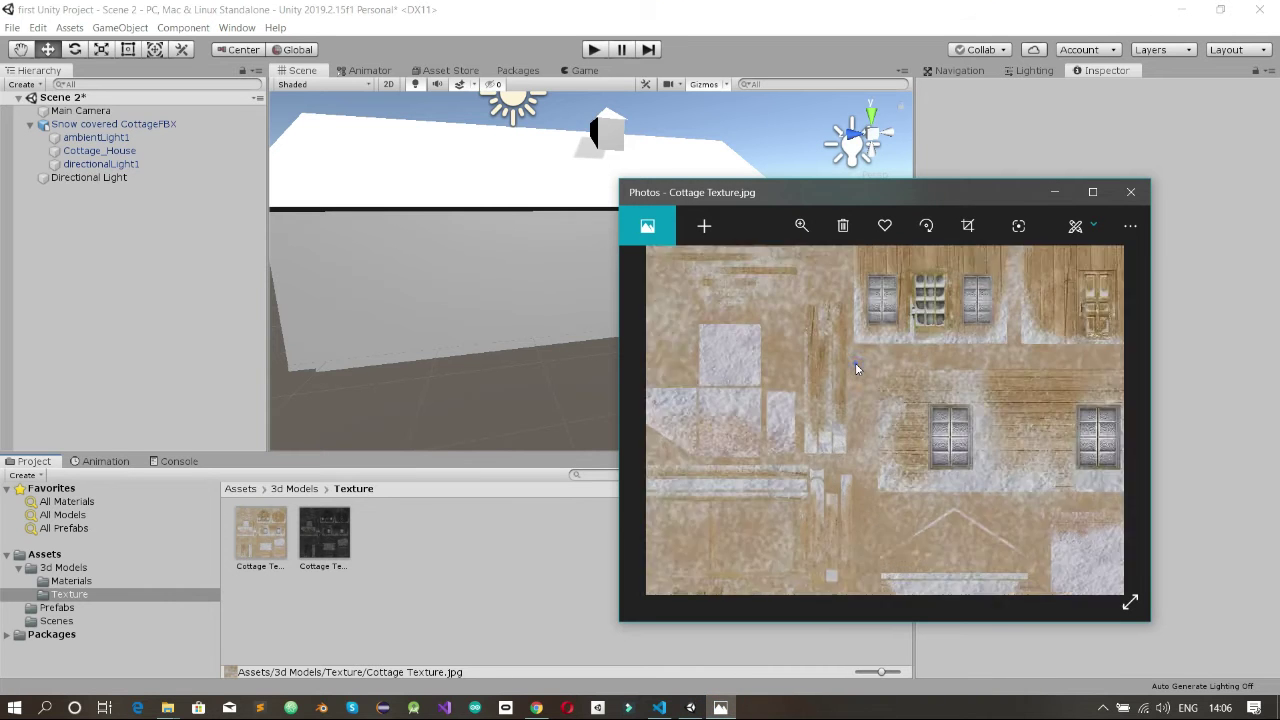
pyautogui.click(1092, 192)
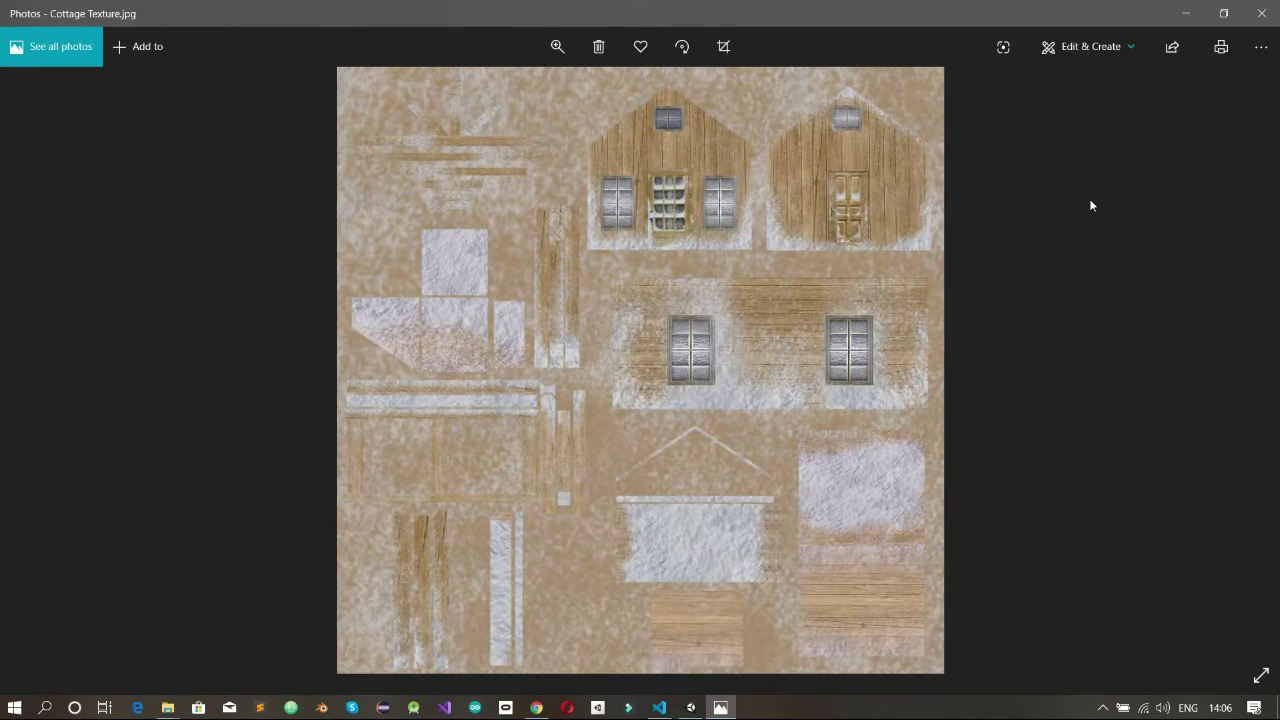
pyautogui.doubleClick(727, 295)
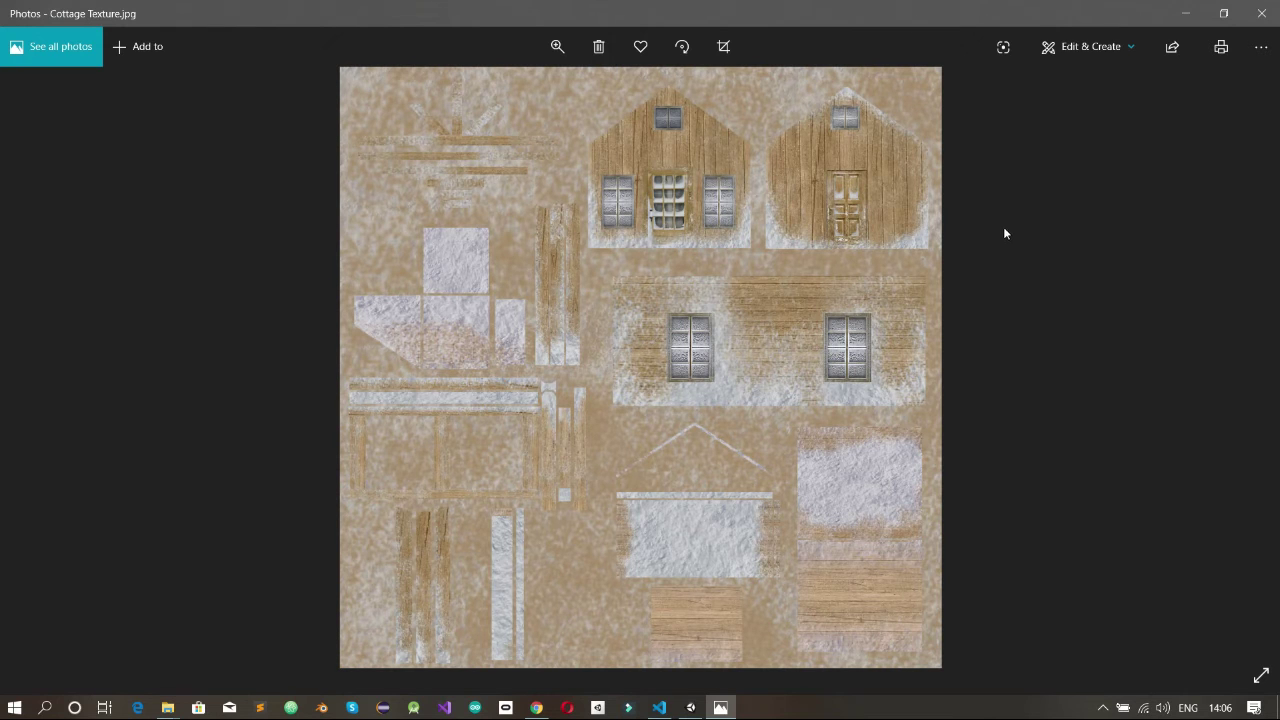
pyautogui.click(1262, 13)
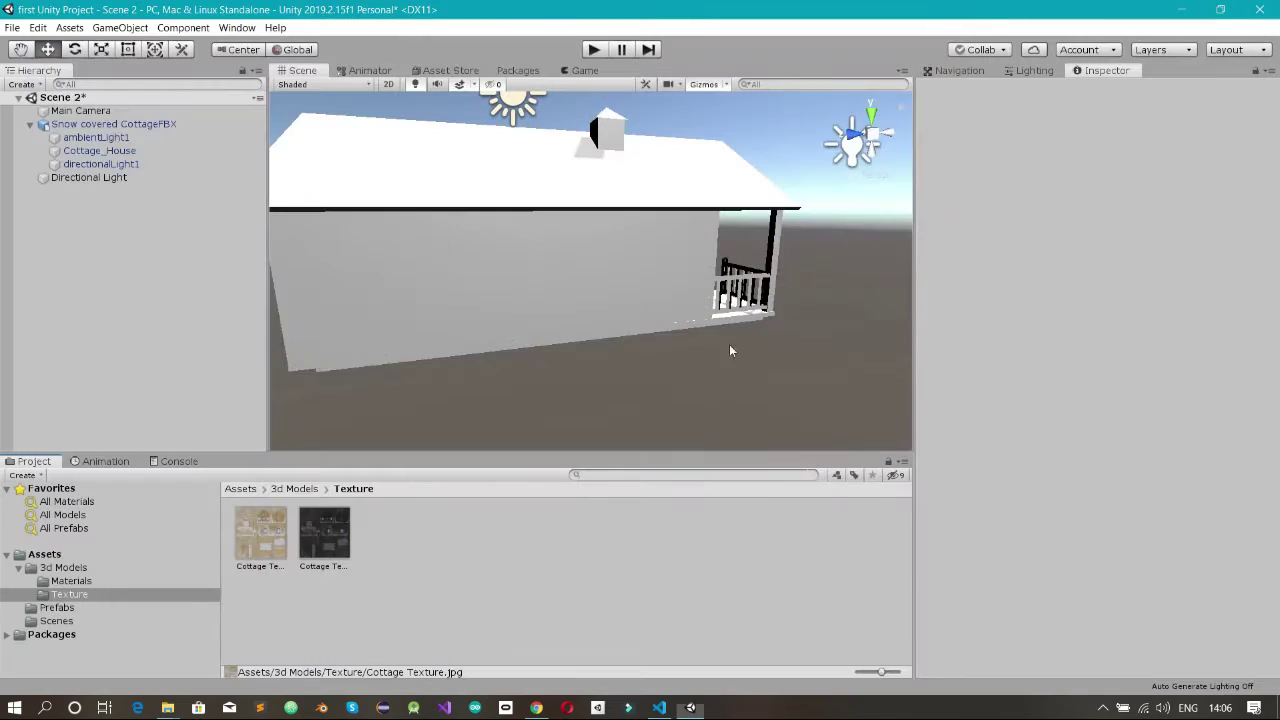
# Step: Assign the Cottage Texture image to the Albedo map of Cottage_House's mat material
pyautogui.click(112, 151)
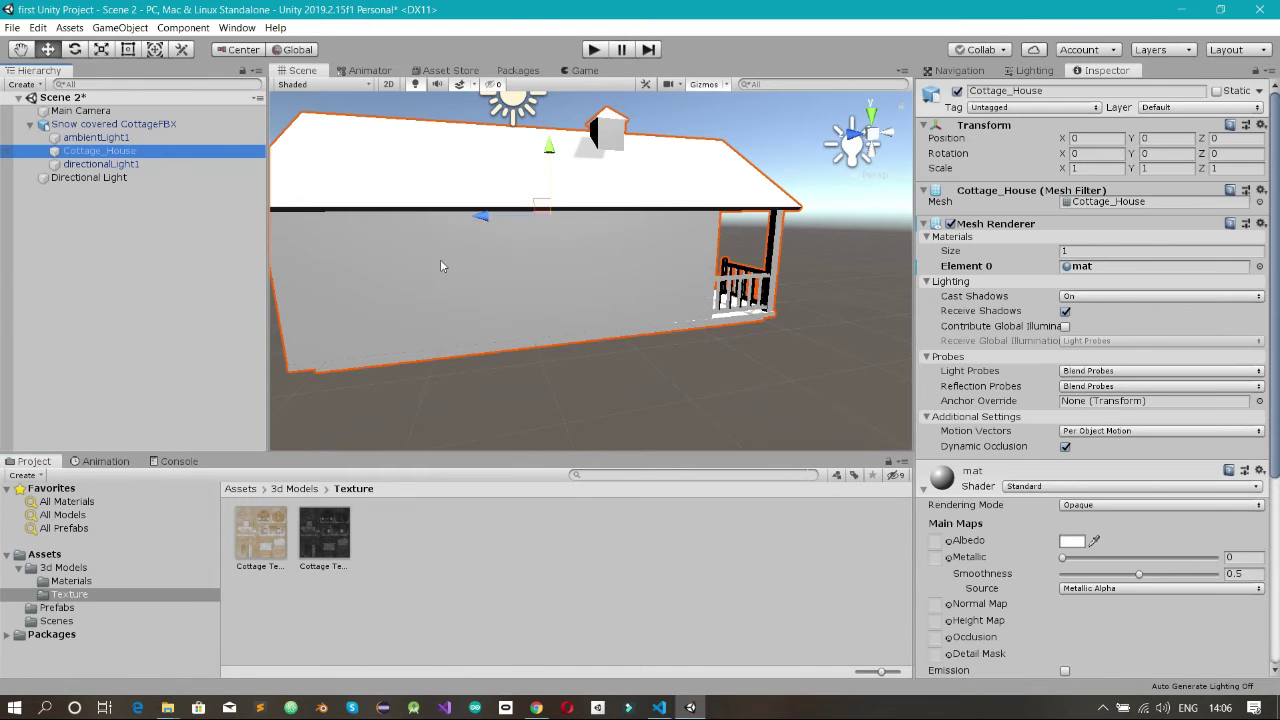
pyautogui.scroll(-5, 940, 476)
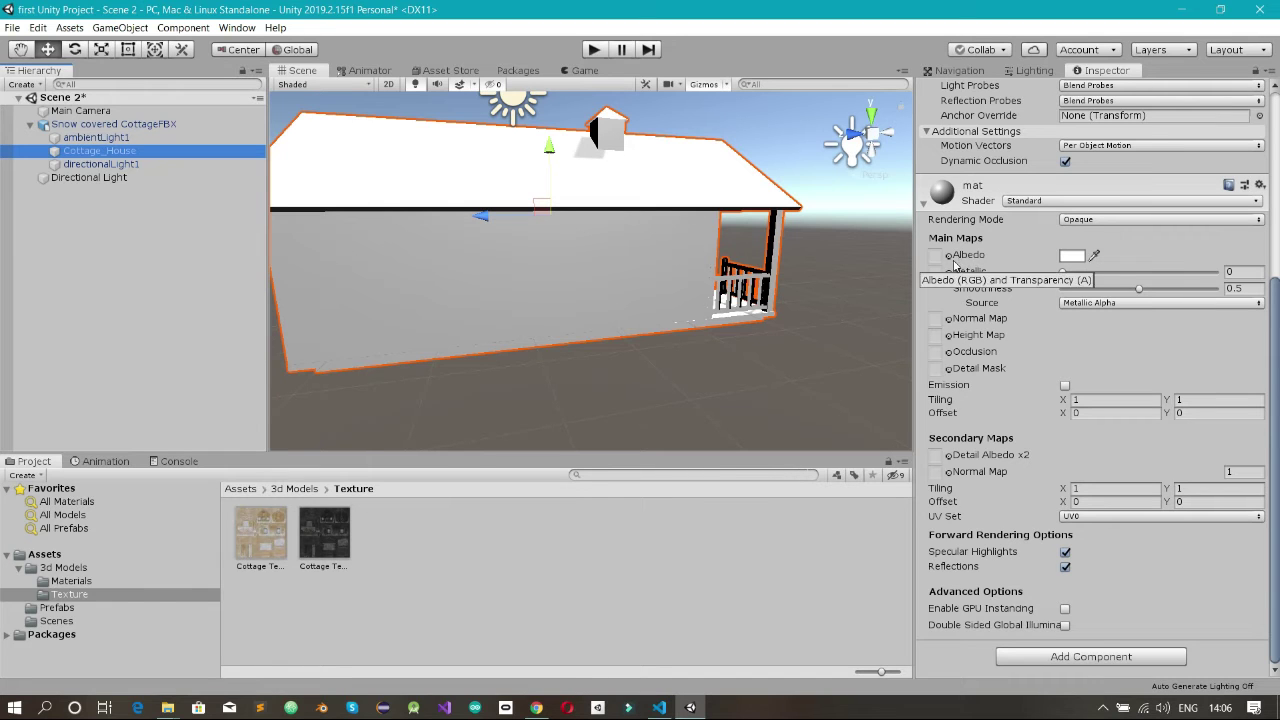
pyautogui.moveTo(266, 530); pyautogui.dragTo(936, 257)
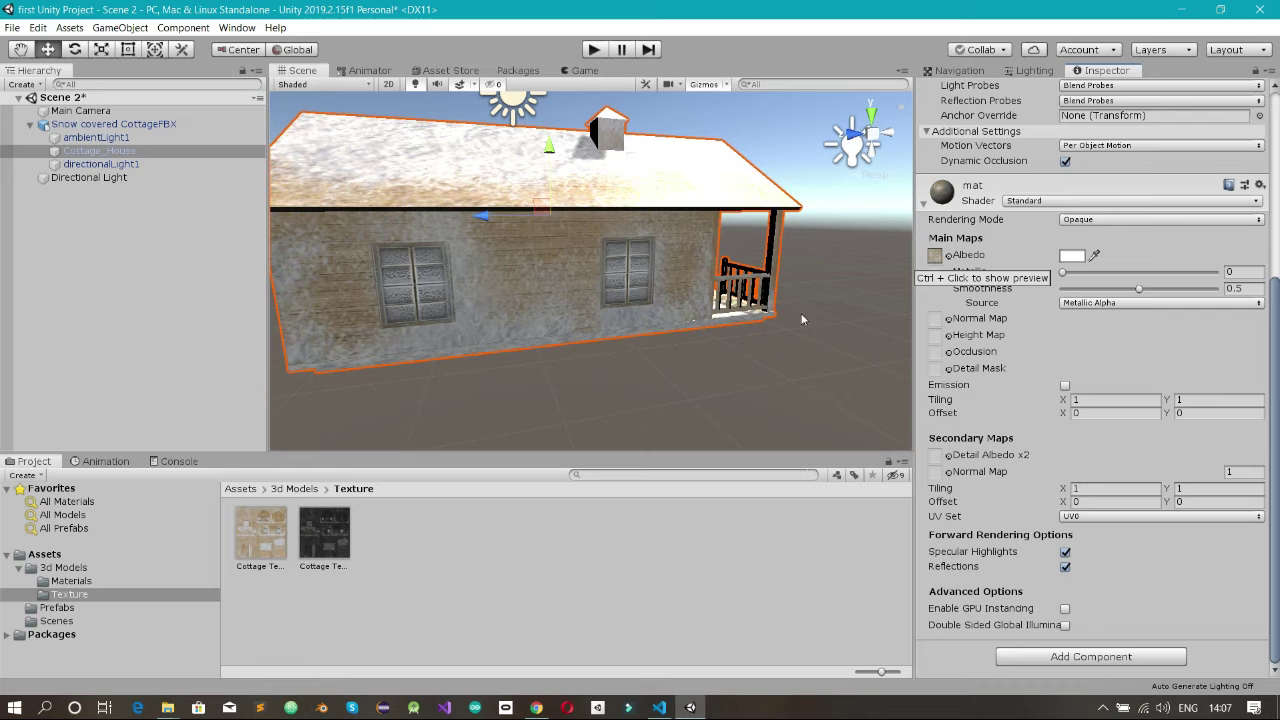
# Step: Examine the textured walls, windows and roof of the cottage from several angles and distances
pyautogui.keyDown('alt'); pyautogui.moveTo(470, 274); pyautogui.dragTo(590, 238); pyautogui.keyUp('alt')
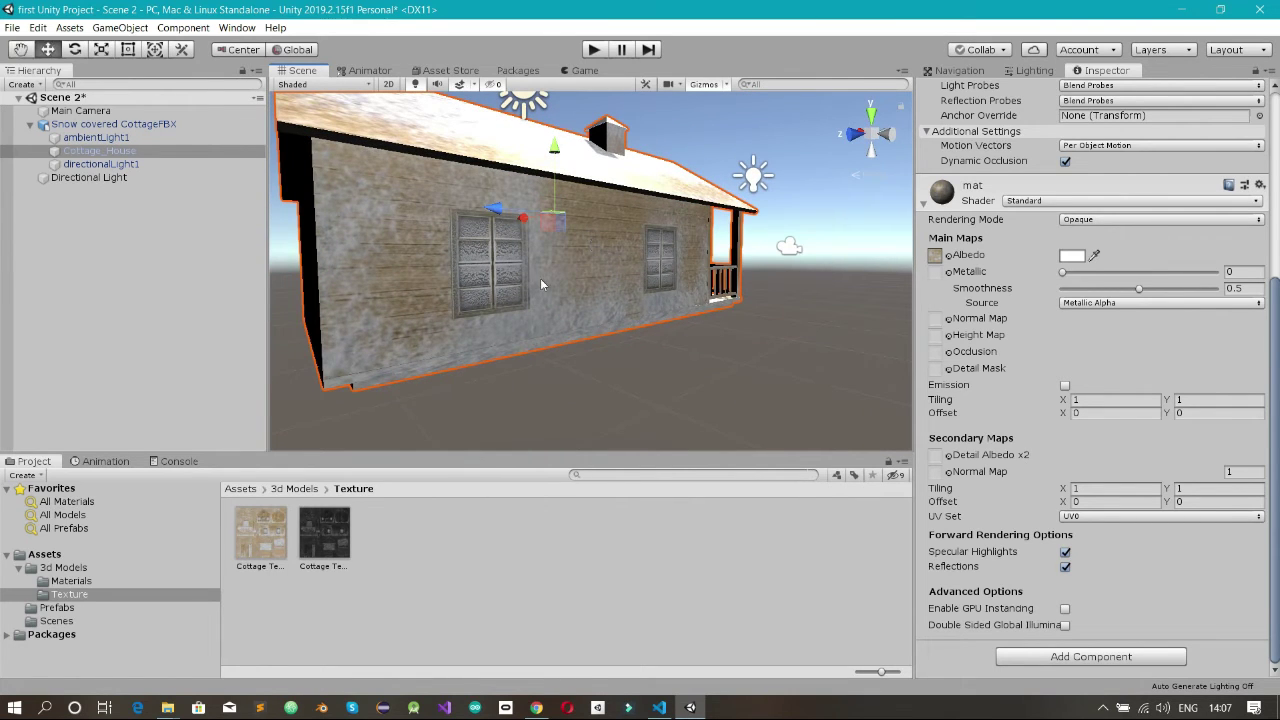
pyautogui.scroll(-3, 600, 252)
pyautogui.scroll(5, 603, 255)
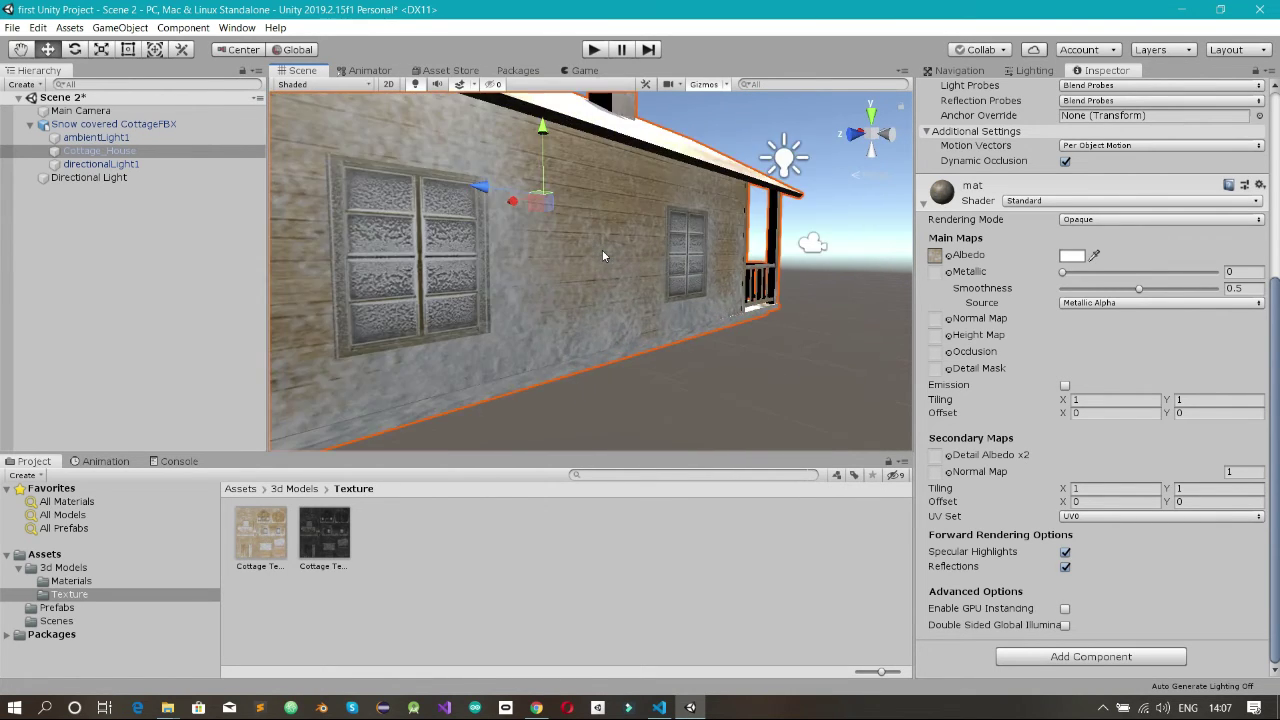
pyautogui.keyDown('alt'); pyautogui.moveTo(603, 255); pyautogui.dragTo(569, 332); pyautogui.keyUp('alt')
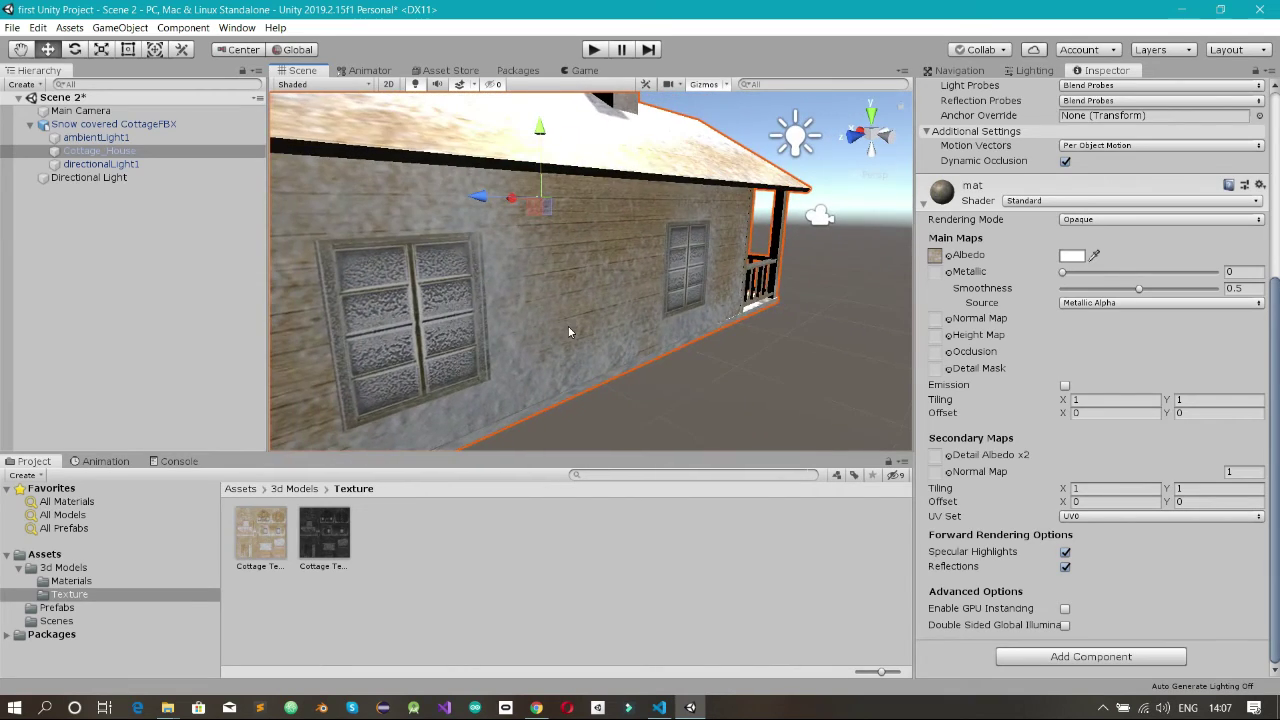
pyautogui.scroll(-3, 569, 332)
pyautogui.scroll(3, 569, 332)
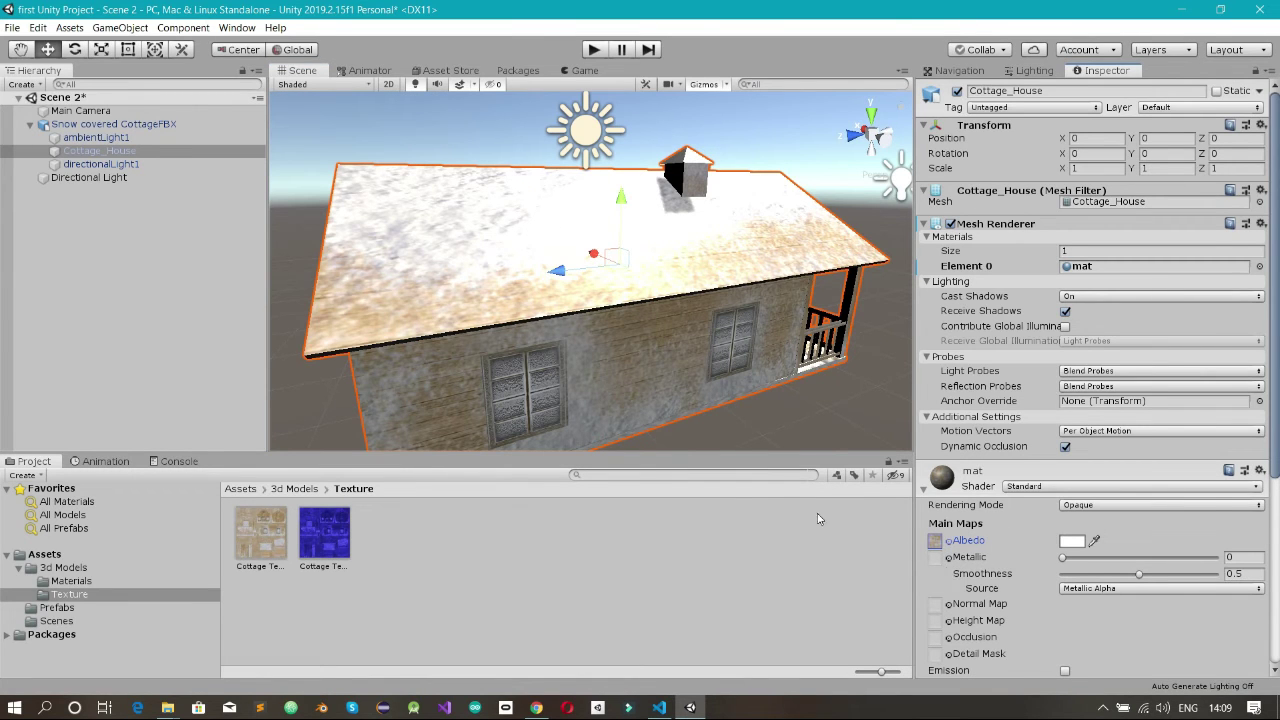
pyautogui.scroll(-3, 711, 290)
pyautogui.scroll(3, 711, 290)
# Step: Clear the Albedo texture of the mat material by choosing None in the texture picker
pyautogui.click(936, 541)
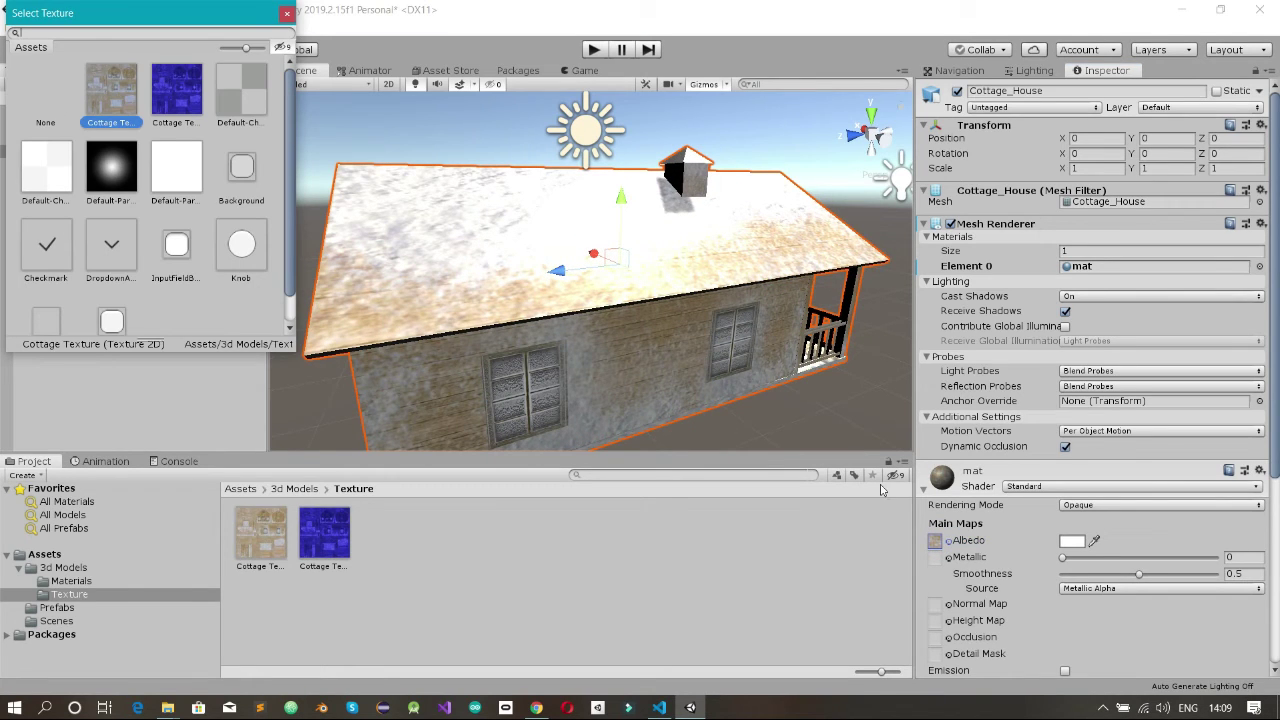
pyautogui.click(287, 14)
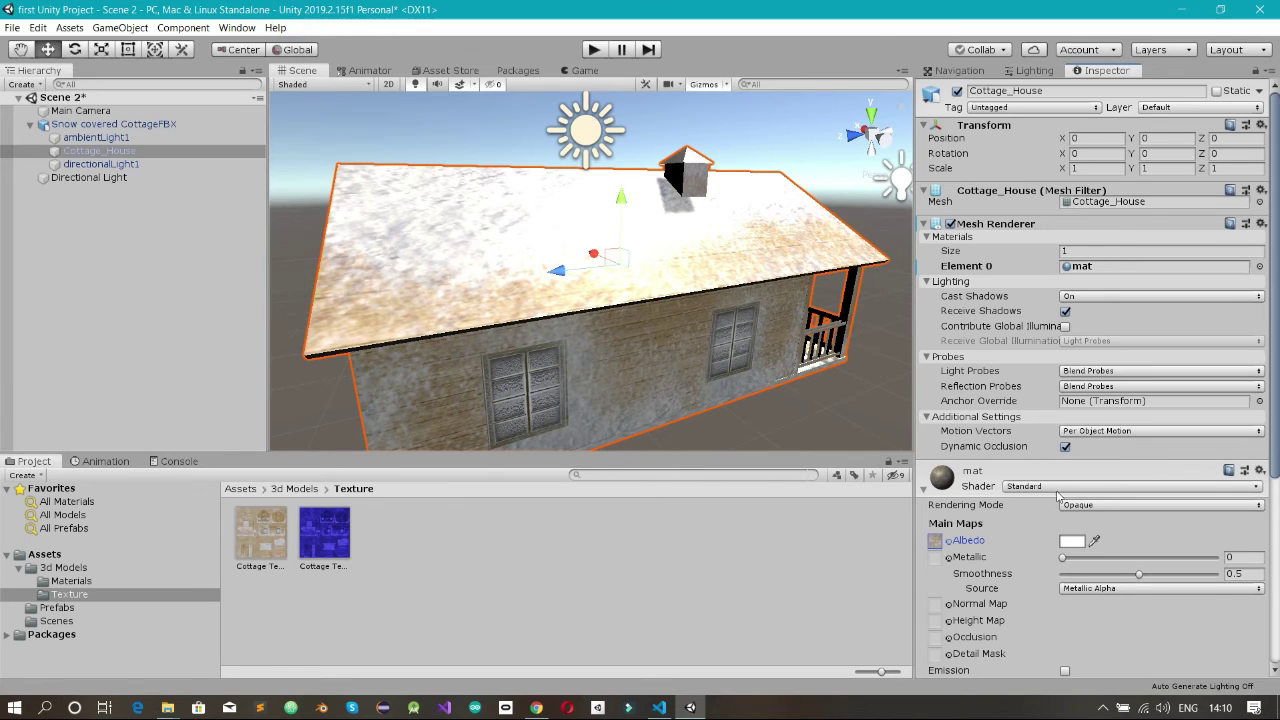
pyautogui.click(948, 542)
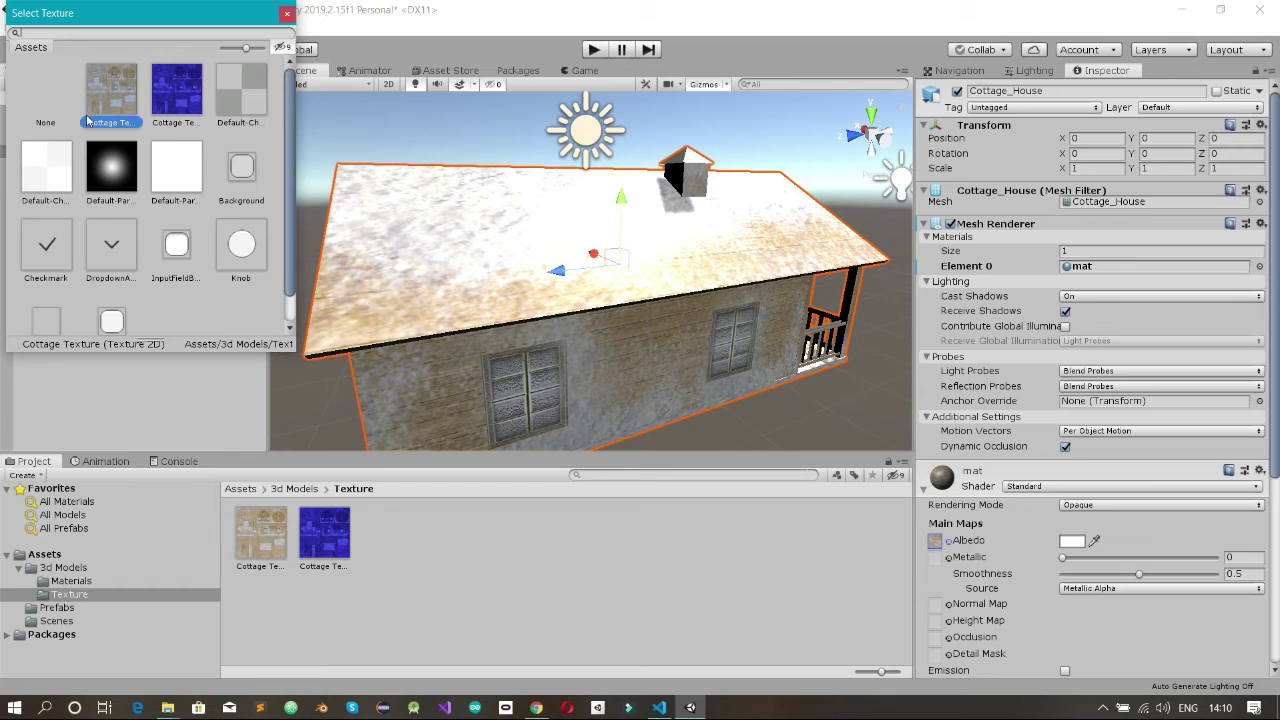
pyautogui.doubleClick(47, 121)
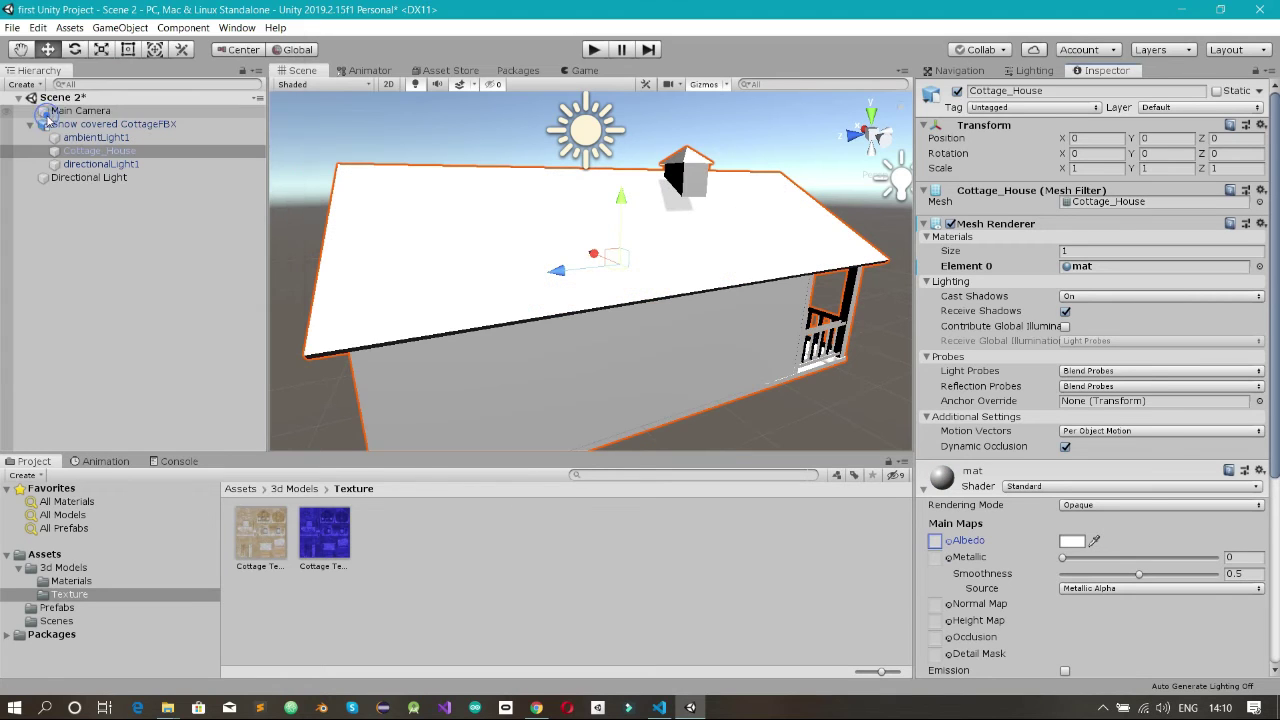
# Step: Try a cyan Albedo colour (0BD5FB) on the untextured mat material, then restore it to white (FFFFFF)
pyautogui.scroll(-5, 626, 302)
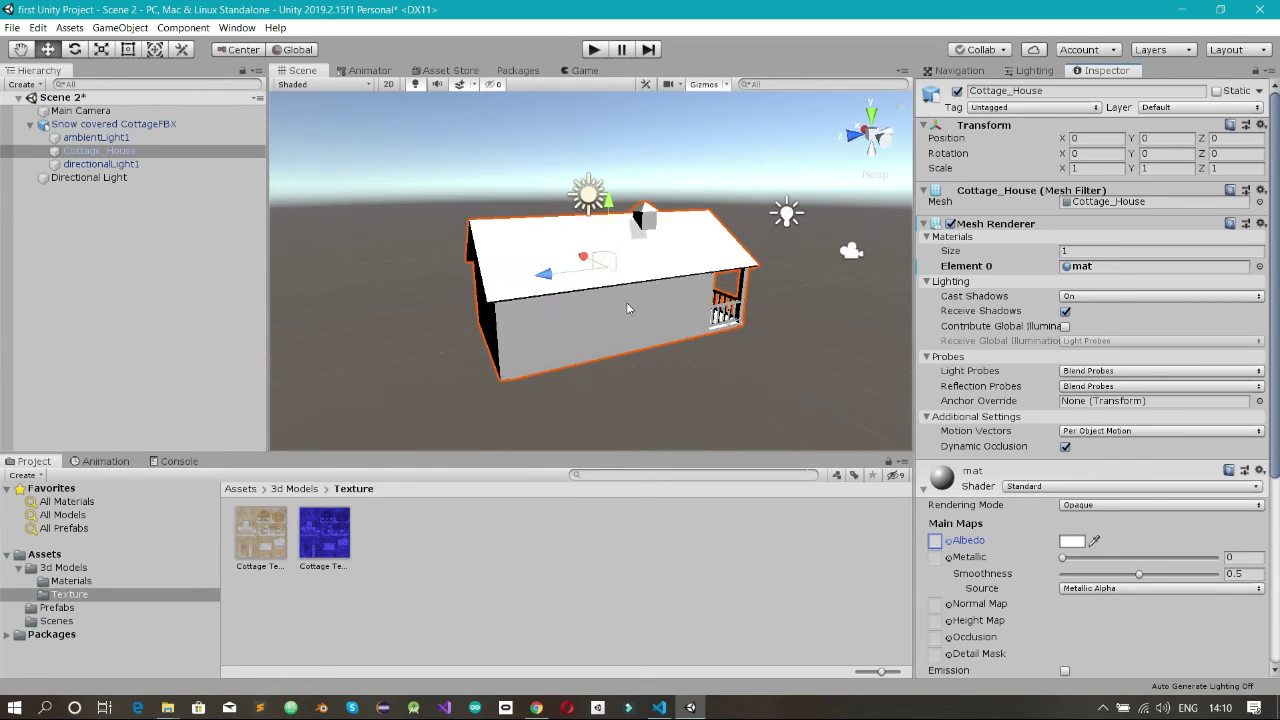
pyautogui.scroll(3, 626, 302)
pyautogui.scroll(-2, 626, 302)
pyautogui.scroll(3, 627, 307)
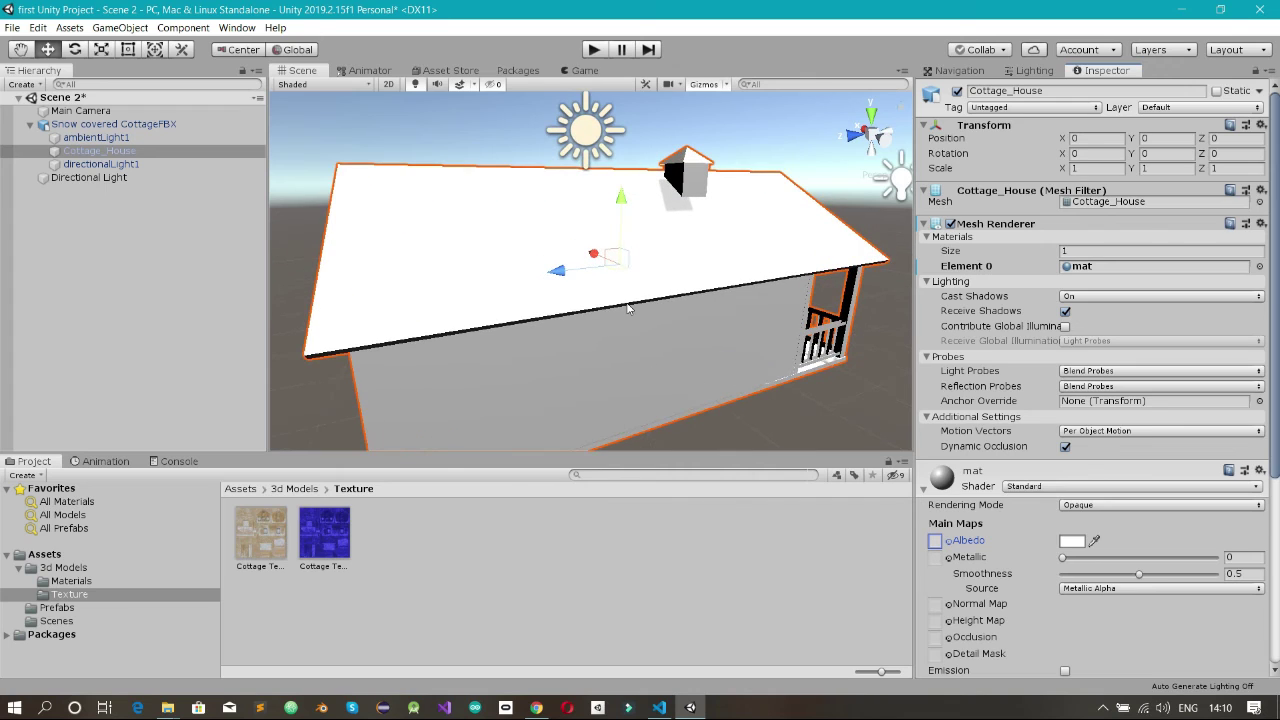
pyautogui.click(1071, 542)
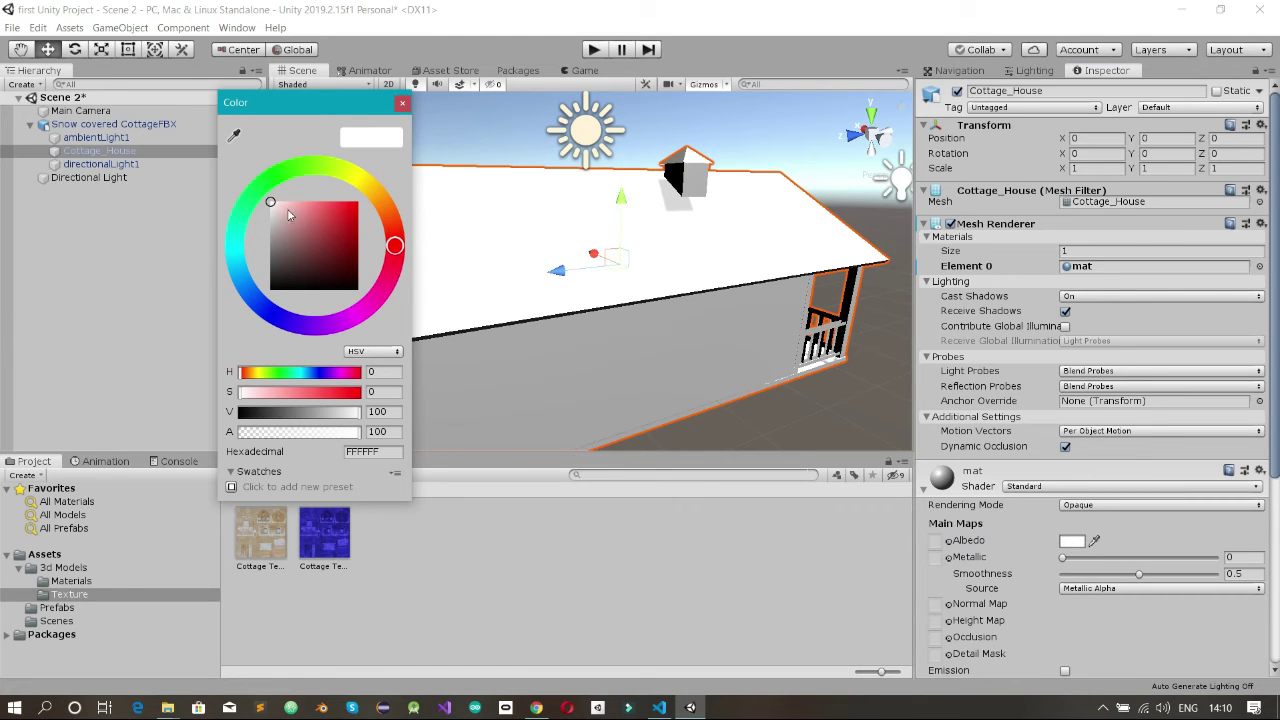
pyautogui.moveTo(289, 214)
pyautogui.mouseDown()
pyautogui.moveTo(343, 209)
pyautogui.moveTo(354, 285)
pyautogui.moveTo(356, 207)
pyautogui.moveTo(390, 214)
pyautogui.moveTo(348, 325)
pyautogui.moveTo(243, 272)
pyautogui.moveTo(266, 188)
pyautogui.moveTo(334, 172)
pyautogui.moveTo(275, 215)
pyautogui.moveTo(276, 257)
pyautogui.mouseUp()
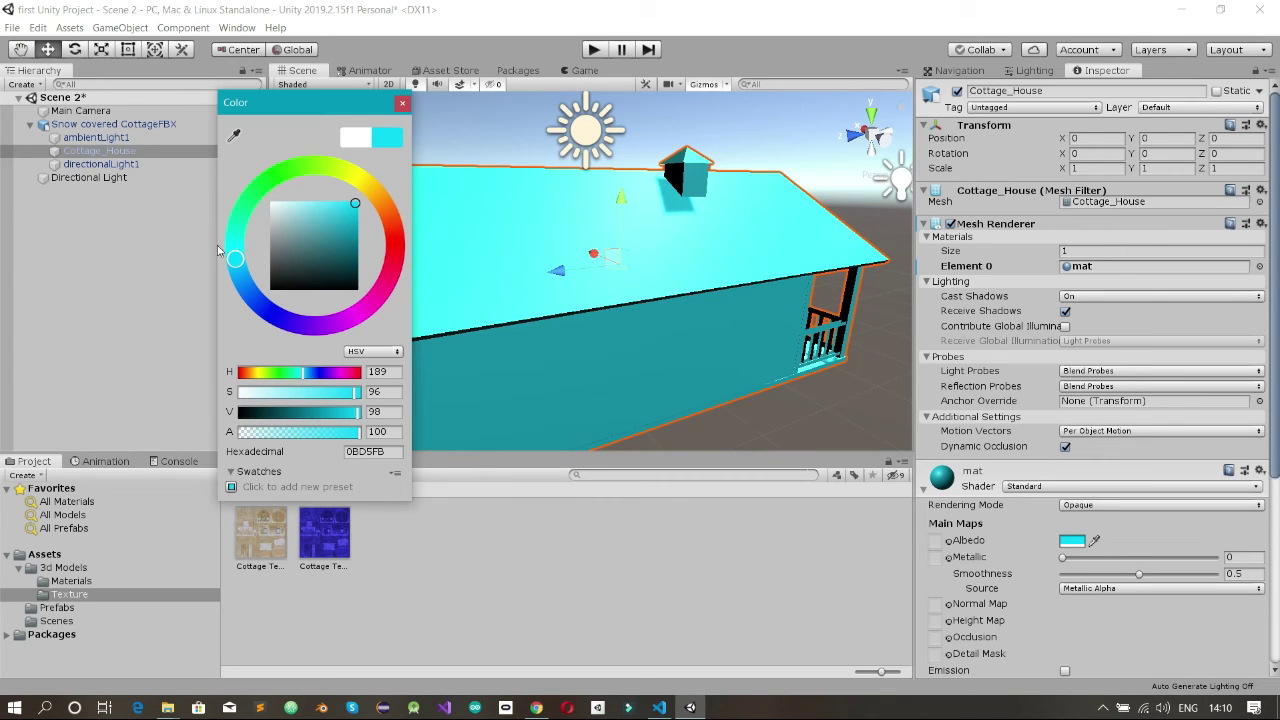
pyautogui.moveTo(242, 268); pyautogui.dragTo(206, 154)
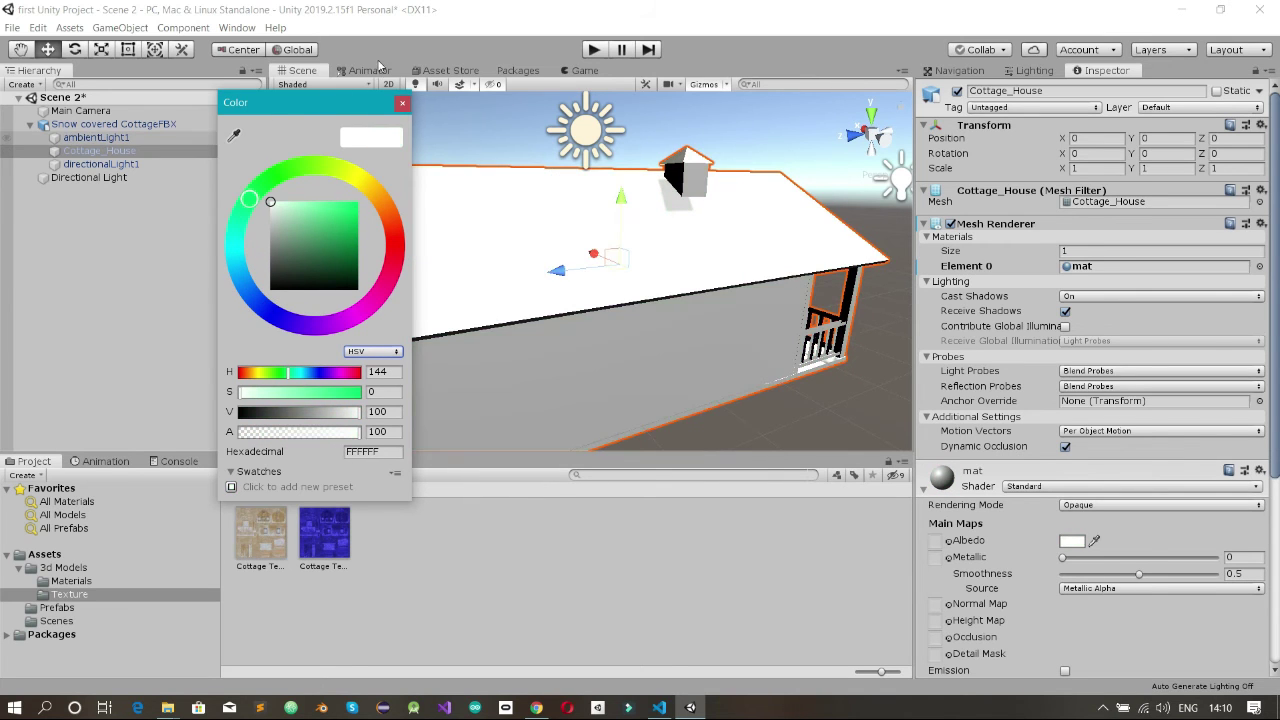
pyautogui.click(402, 104)
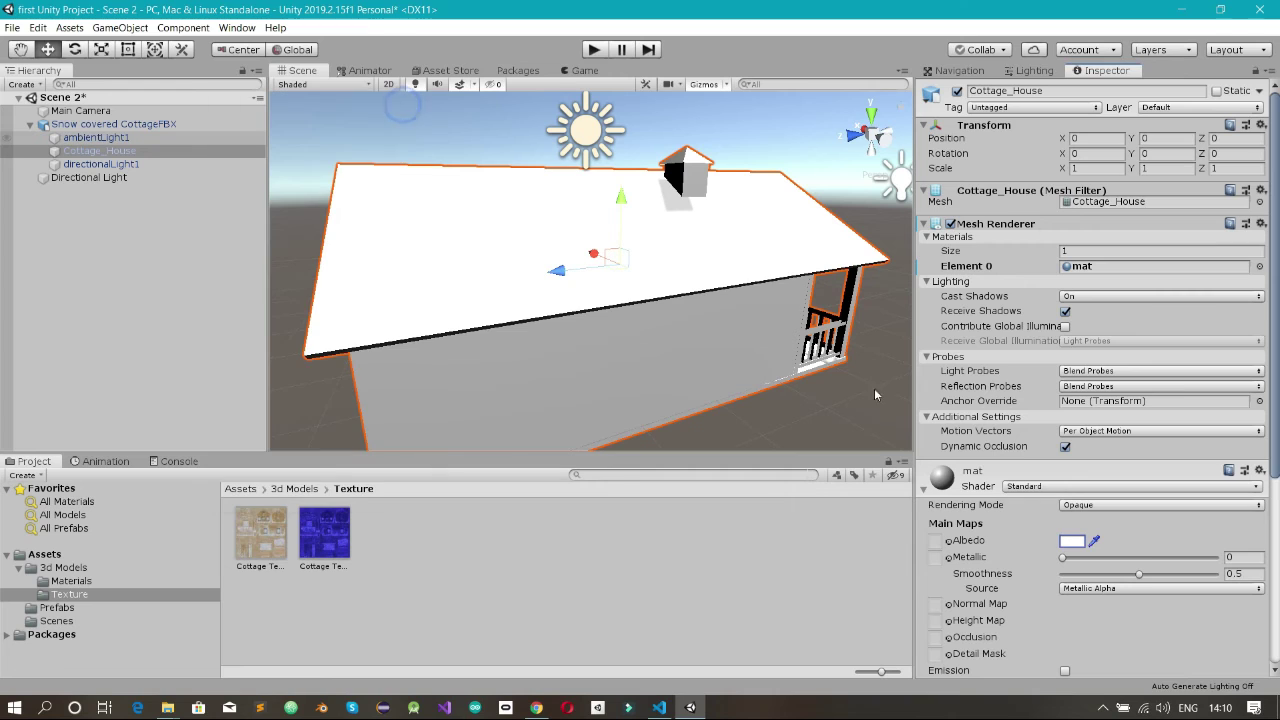
# Step: Reassign the Cottage Texture image to the mat material's Albedo map and inspect the cottage's roof and wall
pyautogui.click(948, 541)
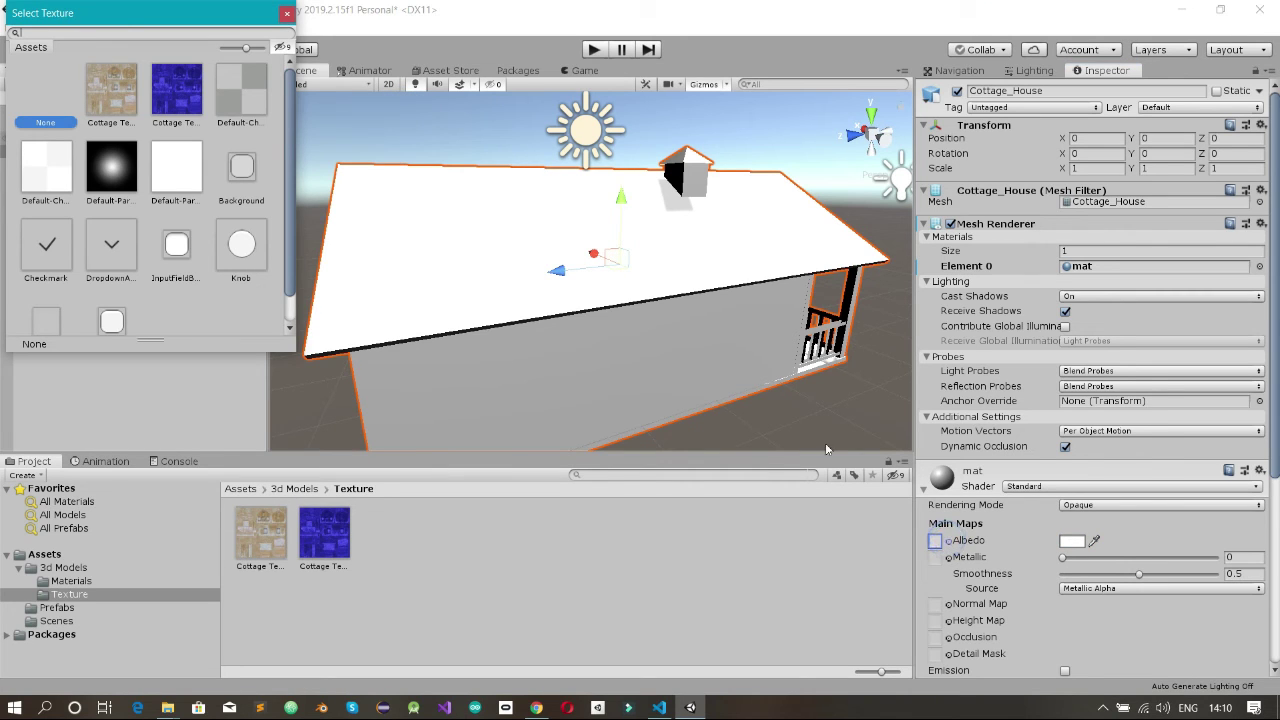
pyautogui.doubleClick(133, 113)
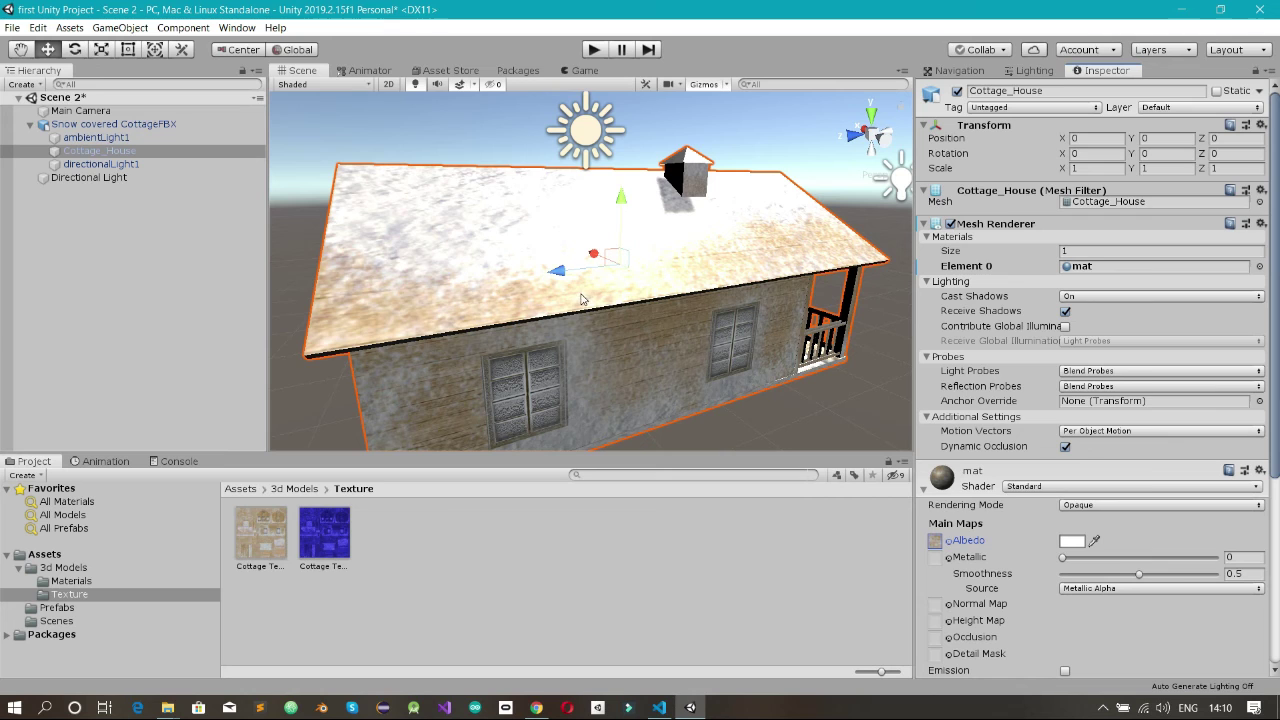
pyautogui.scroll(-3, 522, 350)
pyautogui.scroll(5, 520, 350)
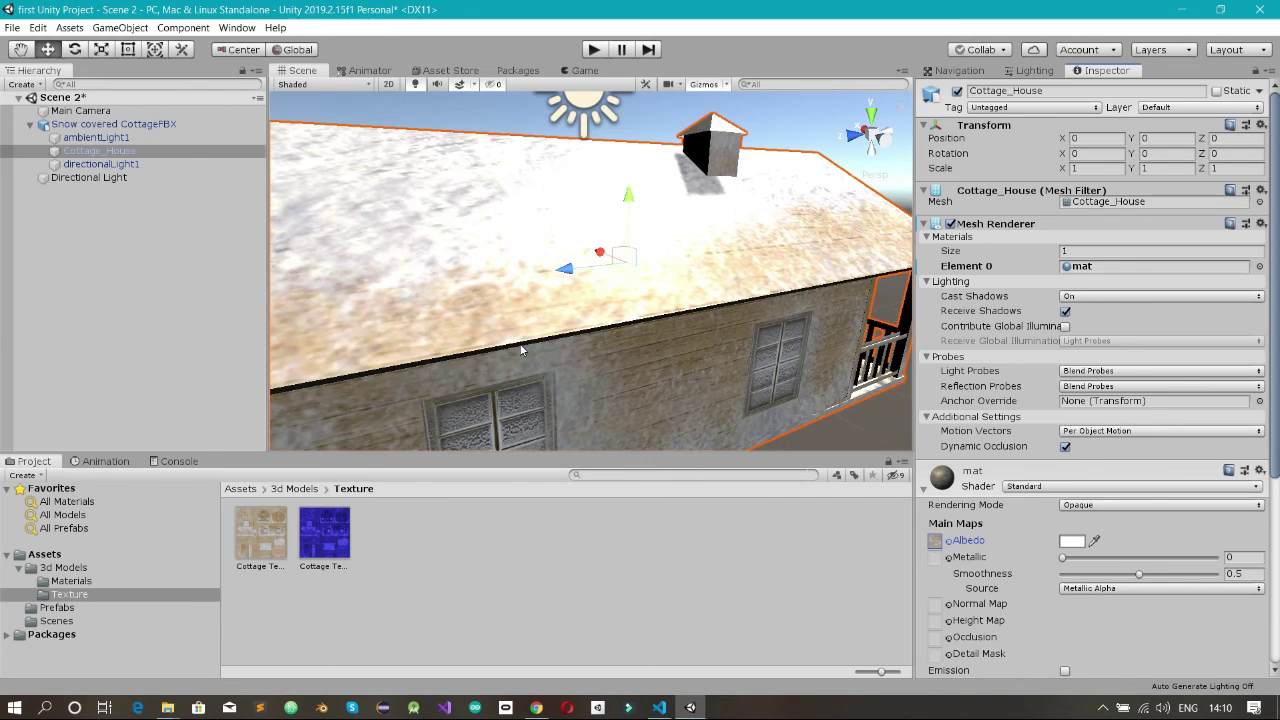
pyautogui.scroll(-1, 520, 350)
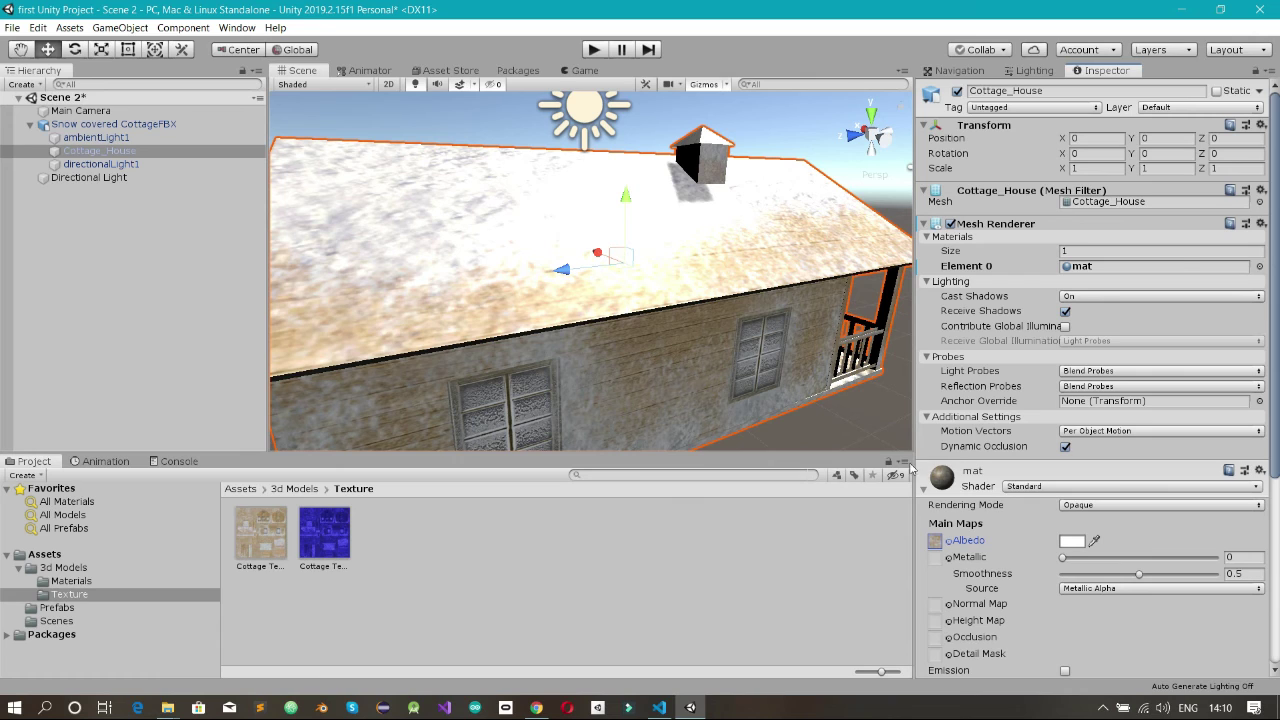
# Step: Try tinting the textured cottage light blue (0BCAFF) with the mat material's Albedo colour, then return it to white (FFFFFF)
pyautogui.click(1068, 546)
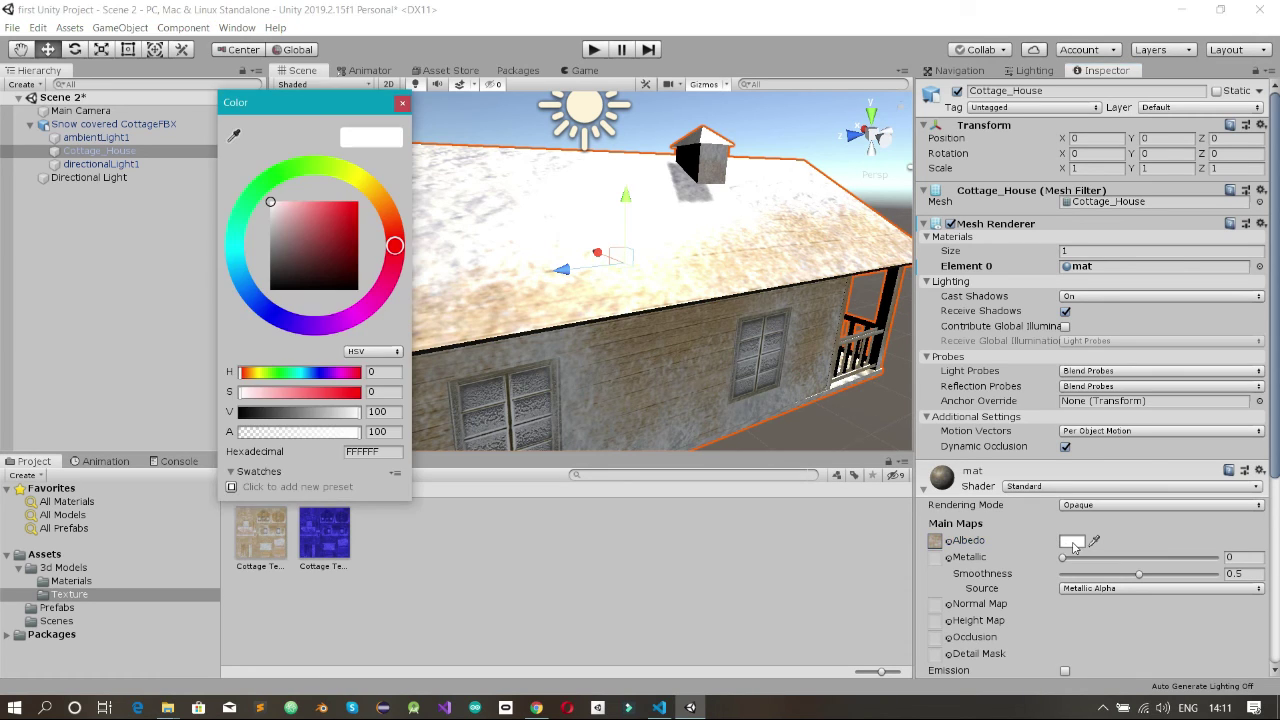
pyautogui.moveTo(287, 213)
pyautogui.mouseDown()
pyautogui.moveTo(362, 203)
pyautogui.moveTo(394, 293)
pyautogui.moveTo(358, 288)
pyautogui.moveTo(338, 229)
pyautogui.moveTo(356, 202)
pyautogui.moveTo(335, 166)
pyautogui.moveTo(300, 163)
pyautogui.moveTo(240, 205)
pyautogui.moveTo(254, 313)
pyautogui.moveTo(235, 238)
pyautogui.moveTo(297, 167)
pyautogui.moveTo(240, 268)
pyautogui.mouseUp()
pyautogui.scroll(-5, 650, 283)
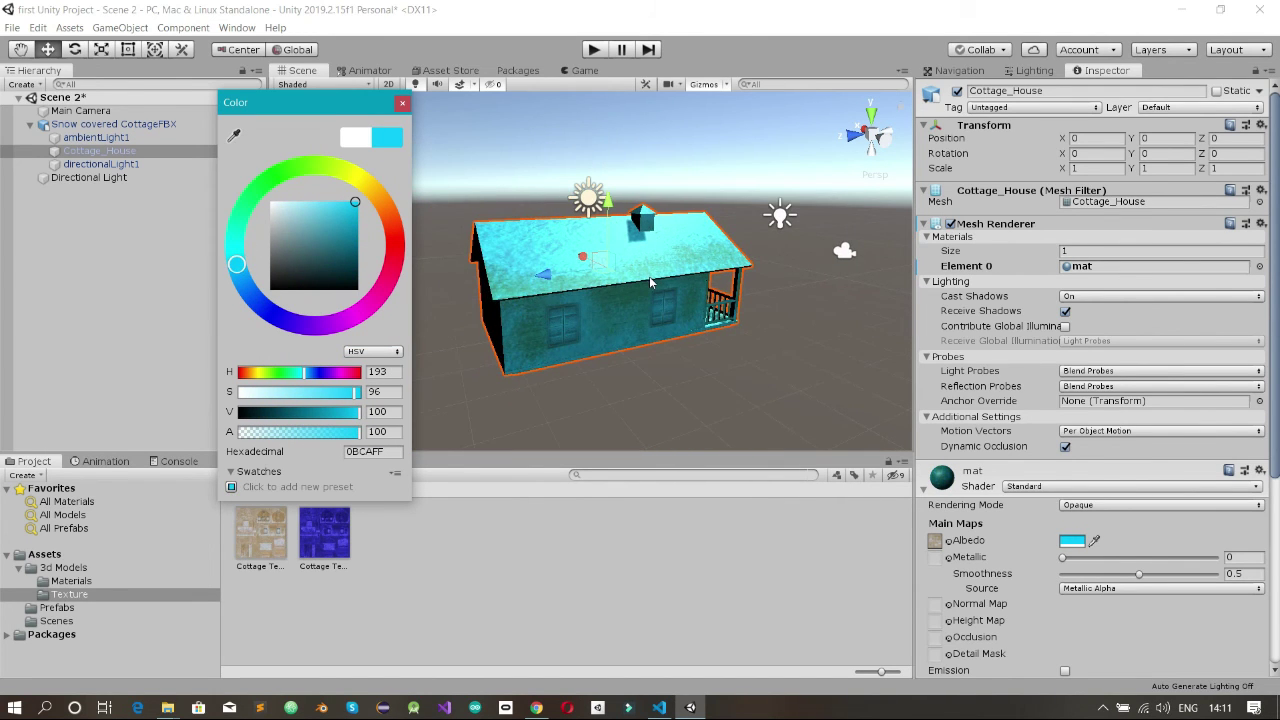
pyautogui.moveTo(357, 204)
pyautogui.mouseDown()
pyautogui.moveTo(358, 268)
pyautogui.moveTo(315, 207)
pyautogui.moveTo(277, 206)
pyautogui.moveTo(263, 262)
pyautogui.moveTo(250, 222)
pyautogui.moveTo(237, 257)
pyautogui.moveTo(268, 205)
pyautogui.moveTo(330, 210)
pyautogui.moveTo(280, 238)
pyautogui.moveTo(303, 302)
pyautogui.moveTo(330, 215)
pyautogui.moveTo(300, 210)
pyautogui.moveTo(325, 240)
pyautogui.moveTo(349, 202)
pyautogui.mouseUp()
pyautogui.moveTo(367, 131); pyautogui.dragTo(313, 199)
pyautogui.moveTo(250, 259); pyautogui.dragTo(252, 196)
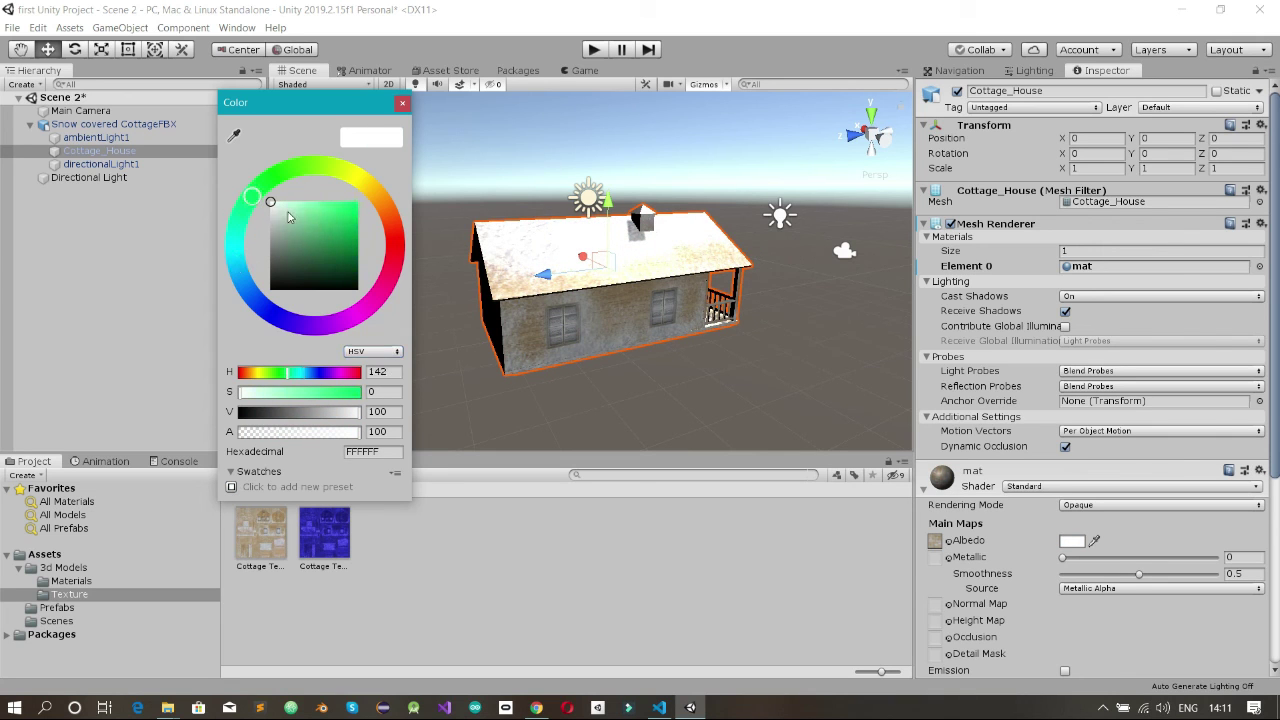
# Step: Try further Albedo tints over the cottage texture, restore white (FFFFFF), and close the colour picker
pyautogui.moveTo(320, 230); pyautogui.dragTo(190, 190)
pyautogui.moveTo(240, 234); pyautogui.dragTo(205, 247)
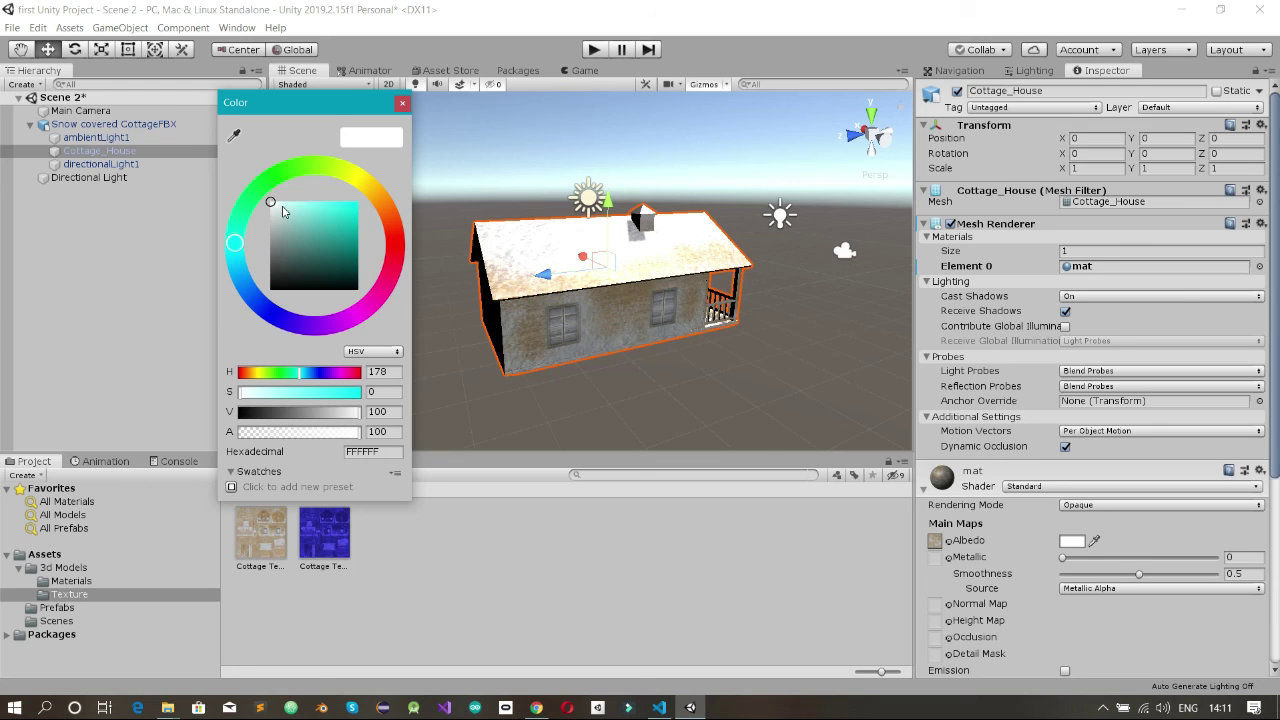
pyautogui.moveTo(282, 208); pyautogui.dragTo(238, 182)
pyautogui.click(402, 104)
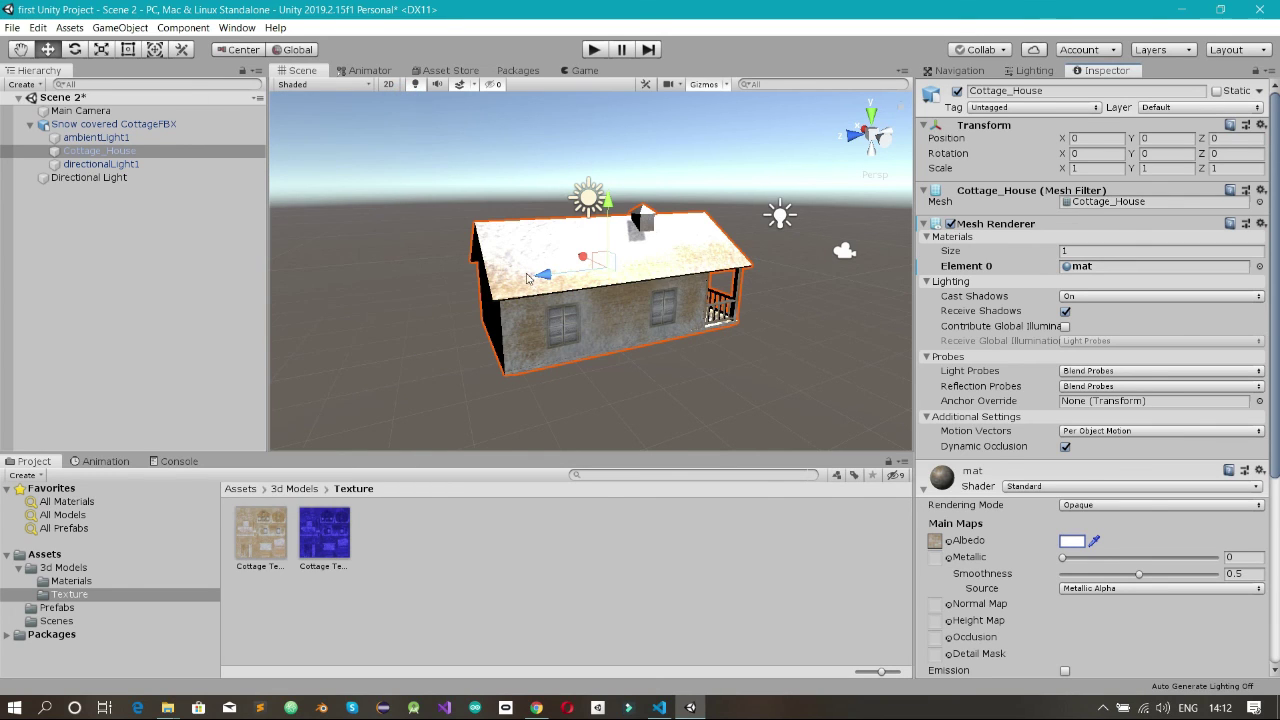